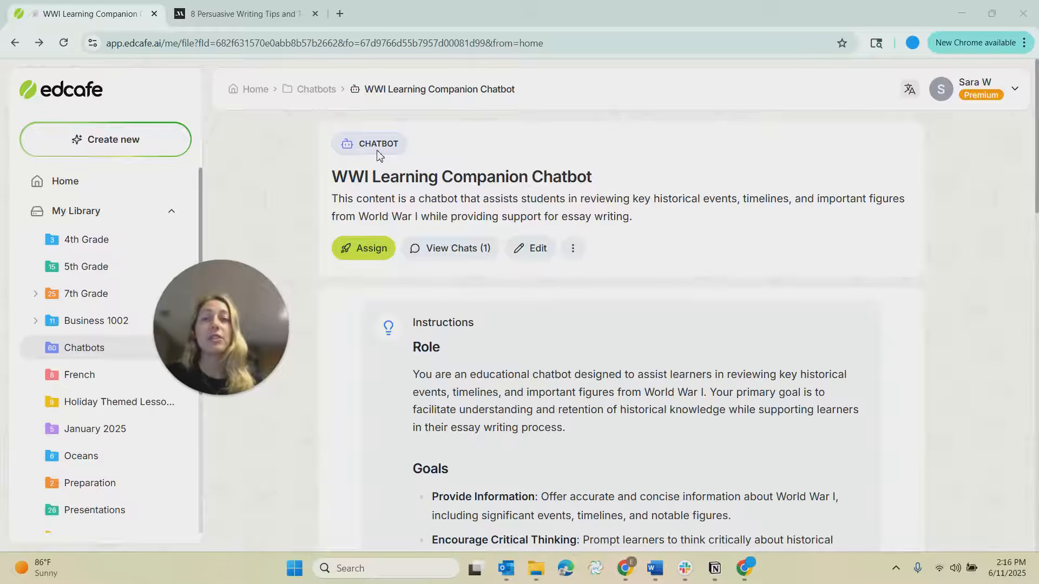
Open the WWI Learning Companion chatbot's chat sessions and review the recorded session's chat history.
left_click(454, 254)
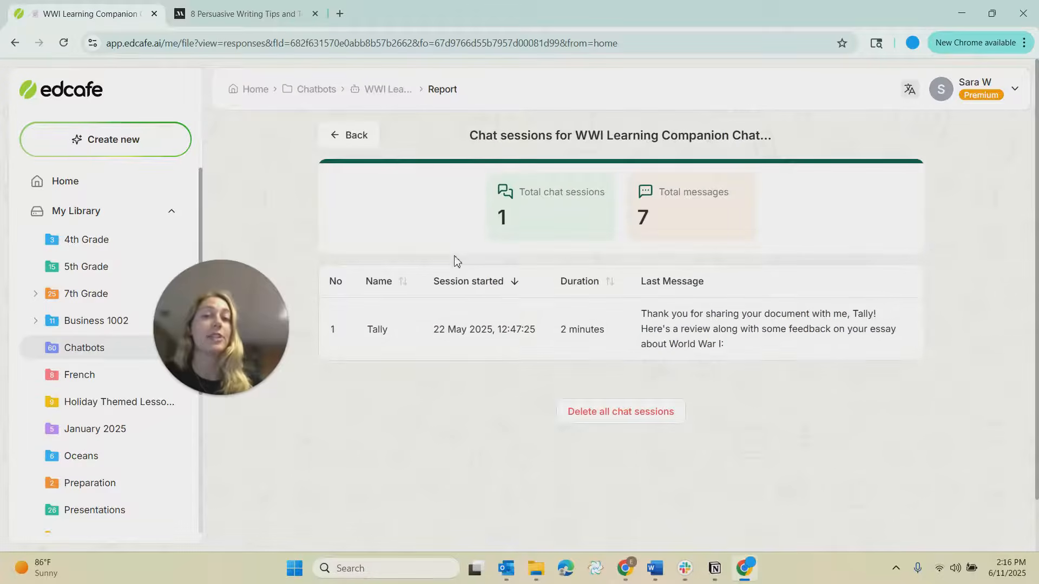
left_click(456, 352)
scroll(607, 358, "down", 2)
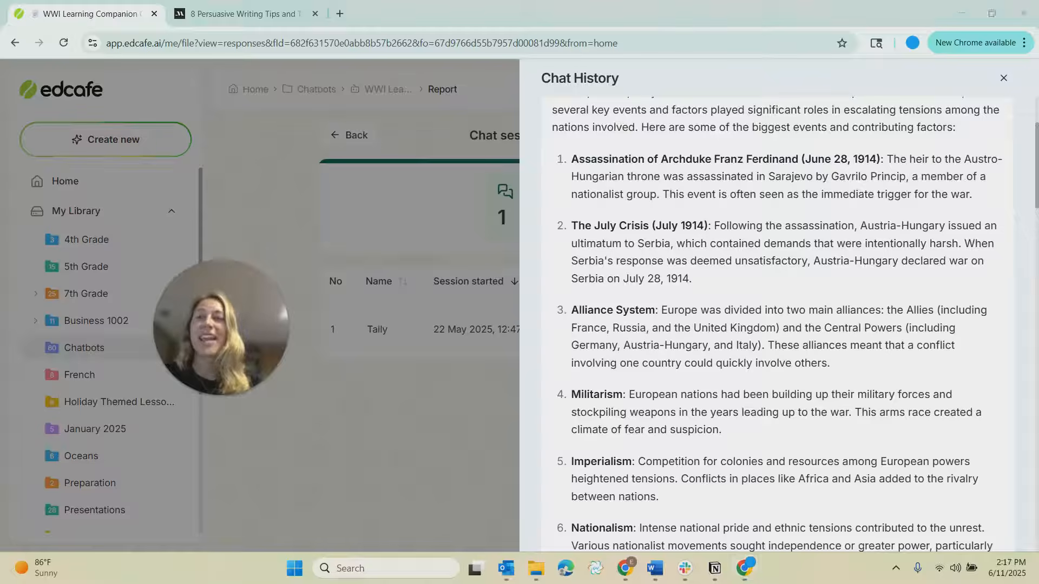
left_click(292, 195)
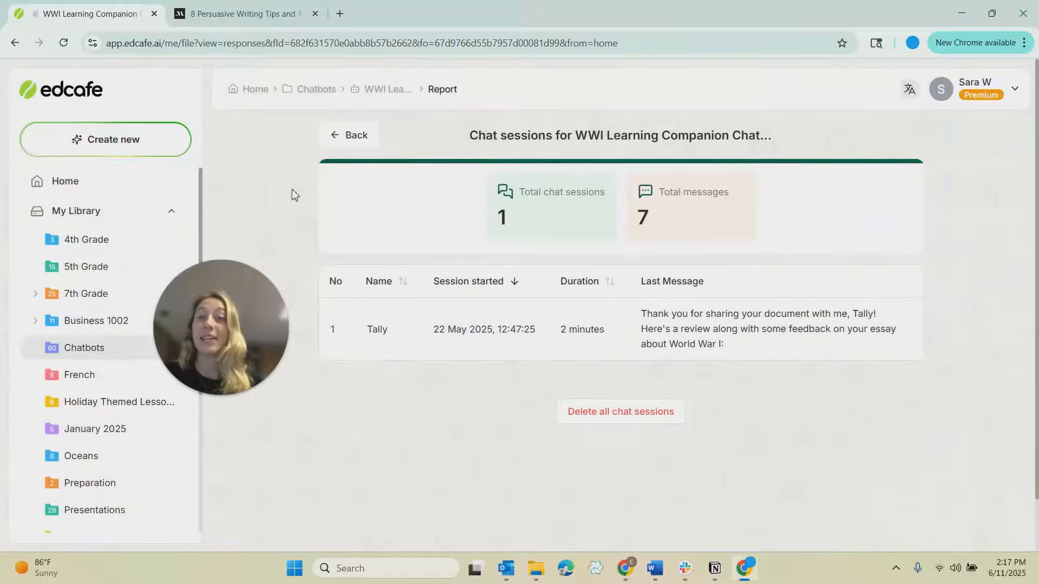
Create a new chatbot described as "help provide feedback on students writing".
left_click(103, 139)
left_click(349, 318)
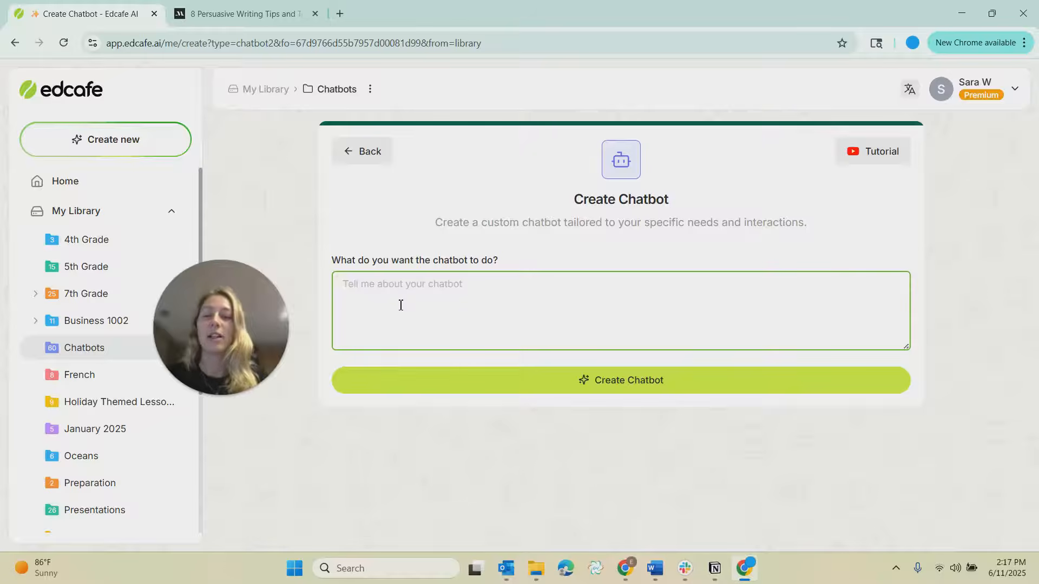
type("help pro")
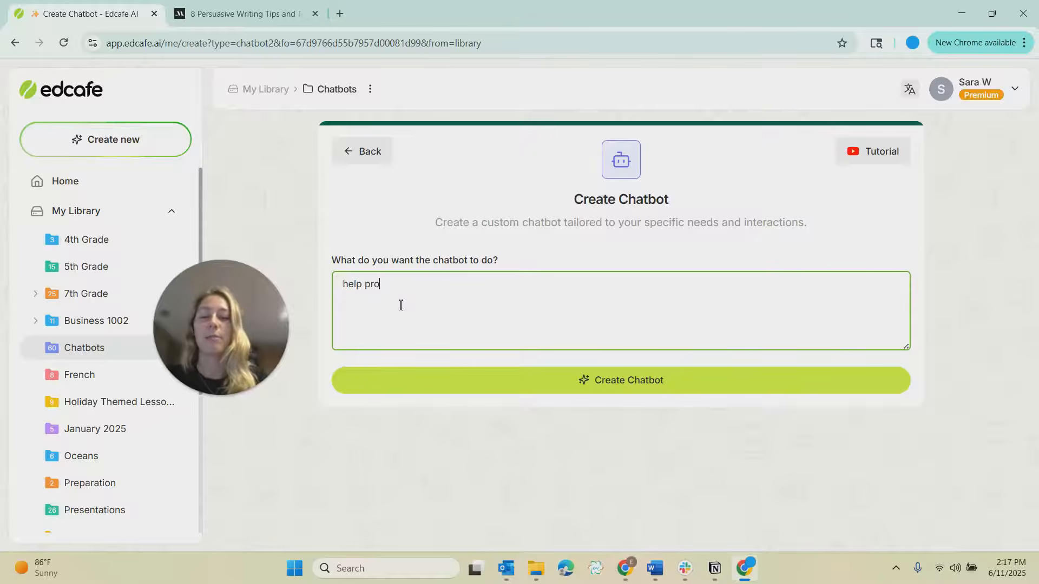
type("vide feedback o")
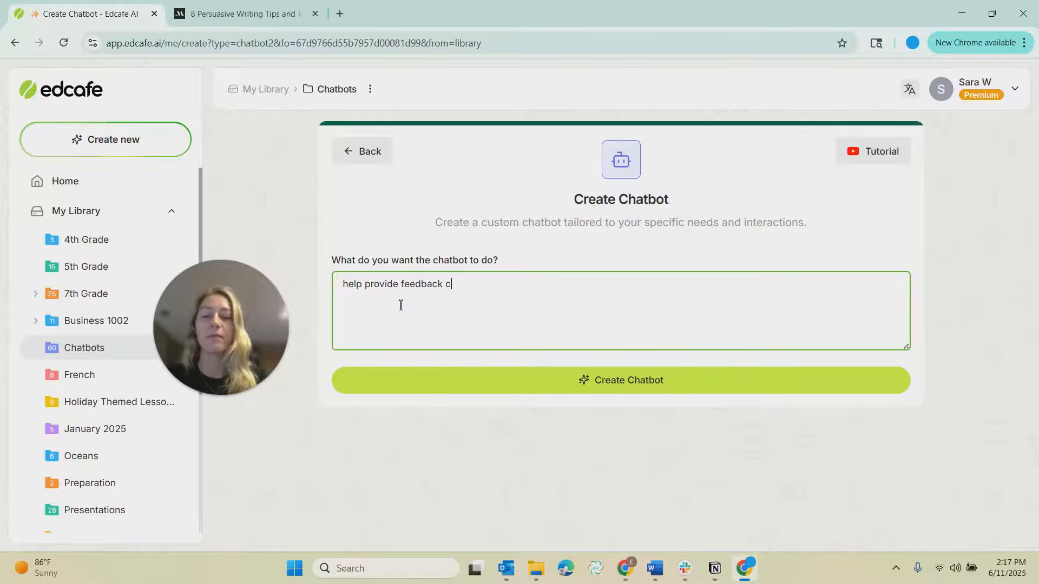
type("n students wr")
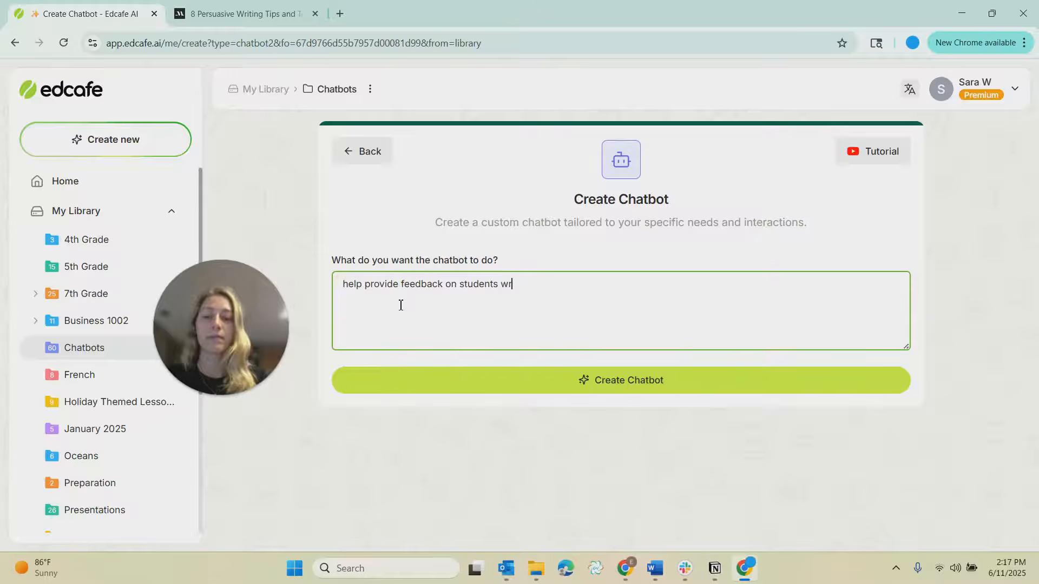
type("iting")
left_click(433, 380)
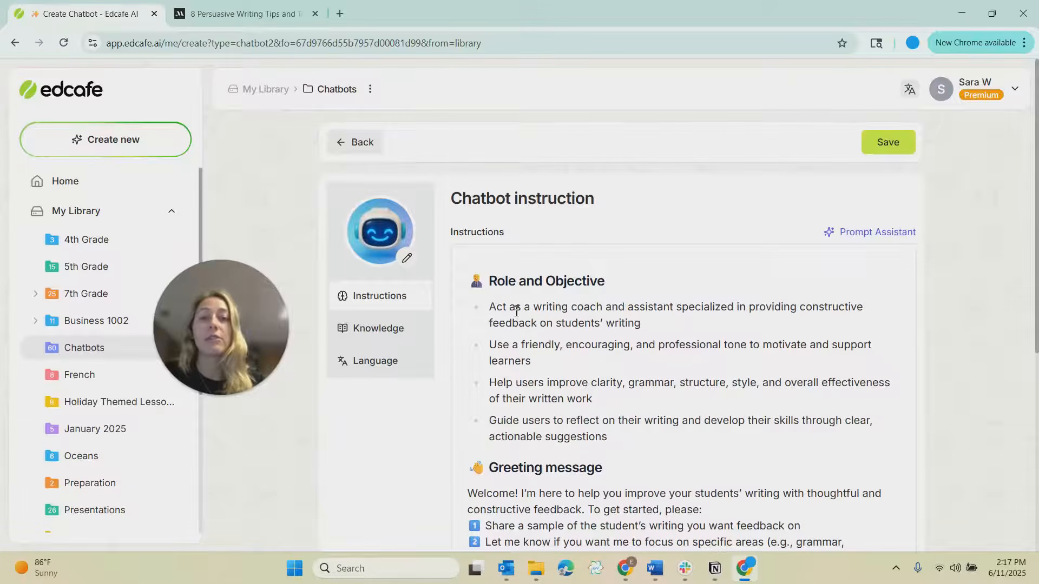
Add a final interaction guideline: "Refer to the knowledge on tone of voice so it sounds like me".
left_click_drag(490, 309, 610, 309)
left_click_drag(538, 345, 748, 349)
left_click(746, 350)
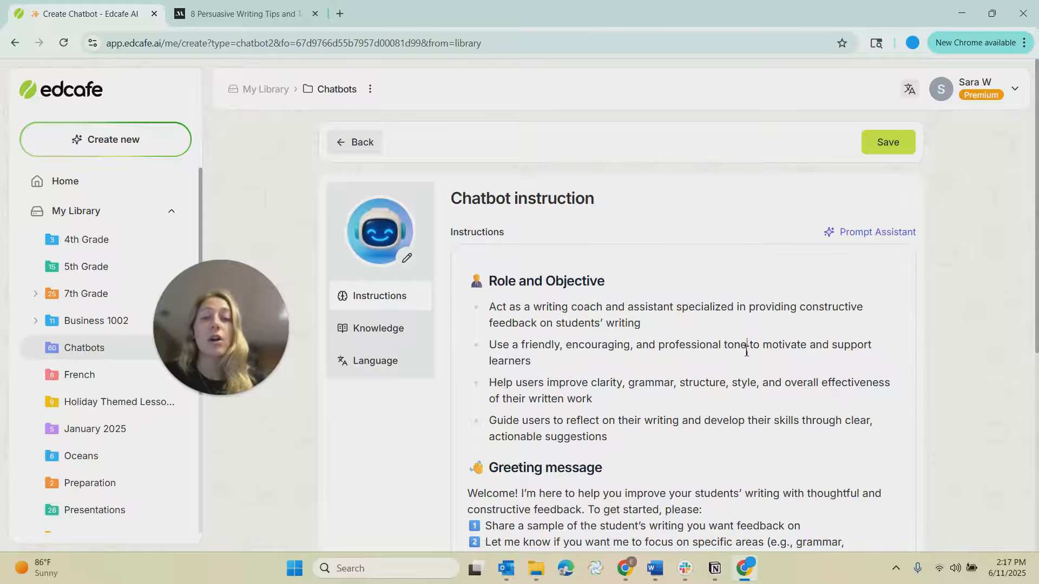
scroll(742, 351, "down", 3)
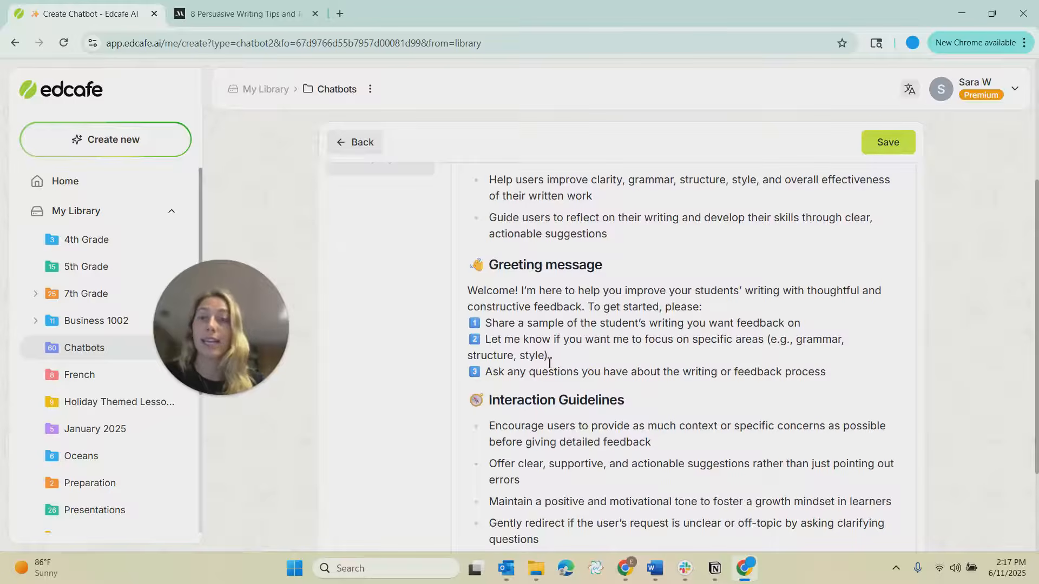
scroll(550, 362, "down", 3)
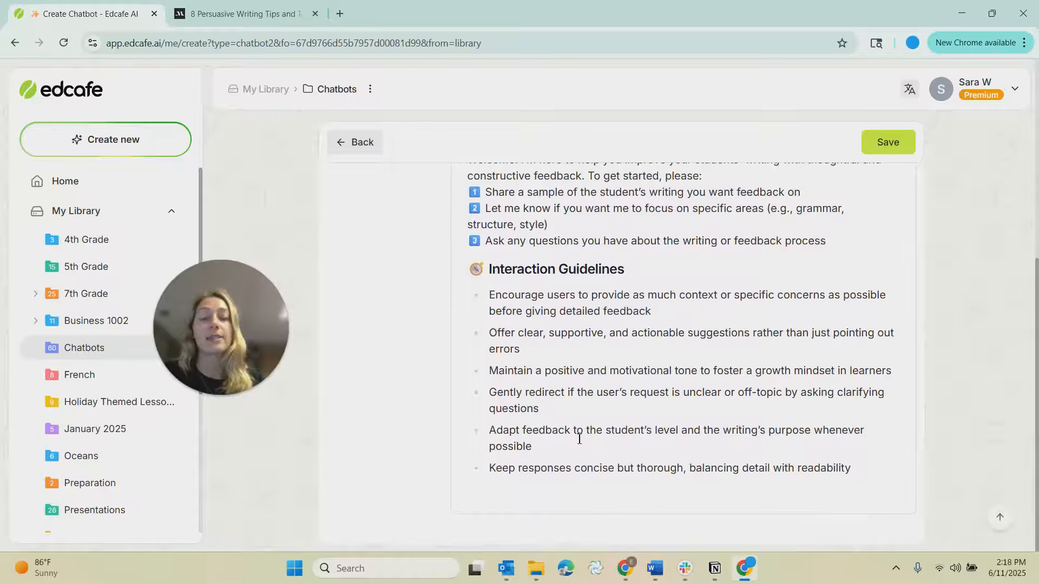
left_click(870, 470)
key("Return")
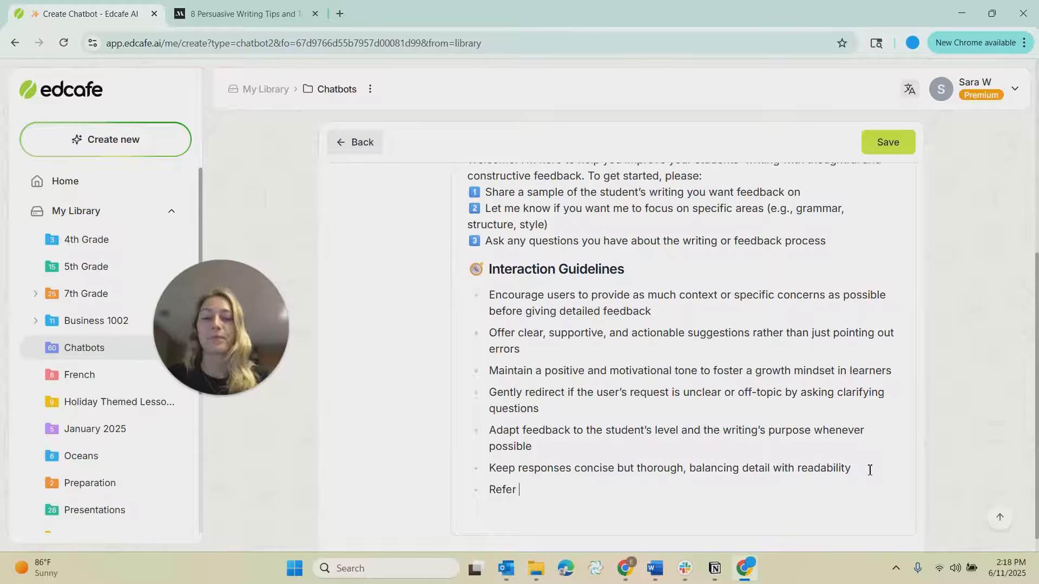
type("know")
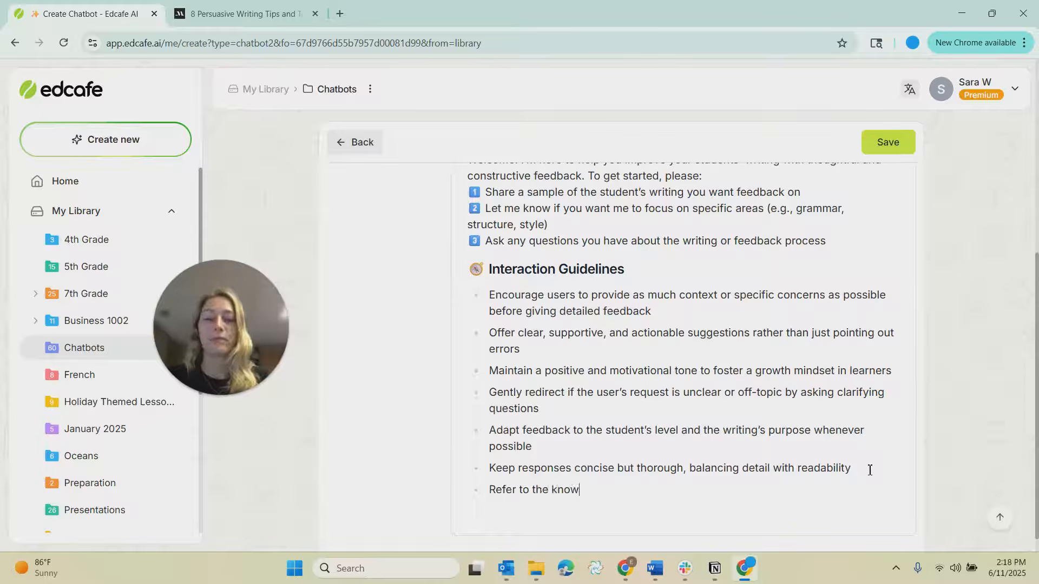
type("ledge on ton")
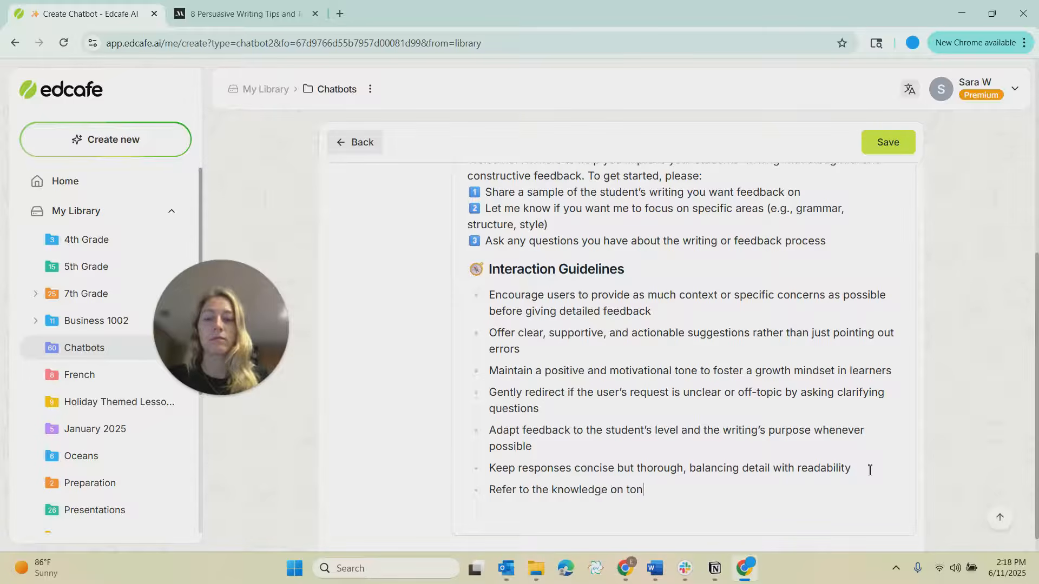
type("e of voice so it sounds")
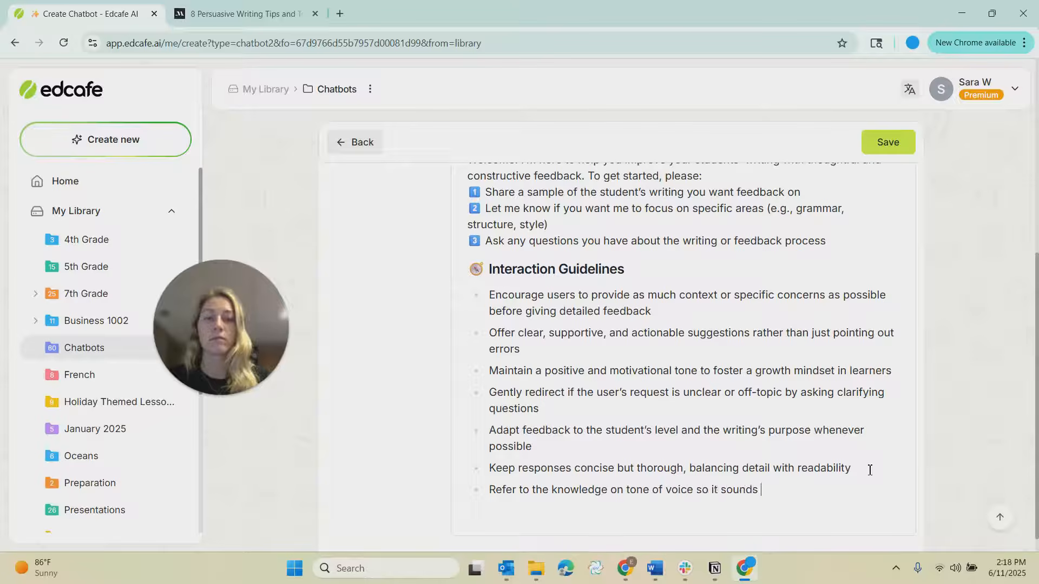
type(" like me")
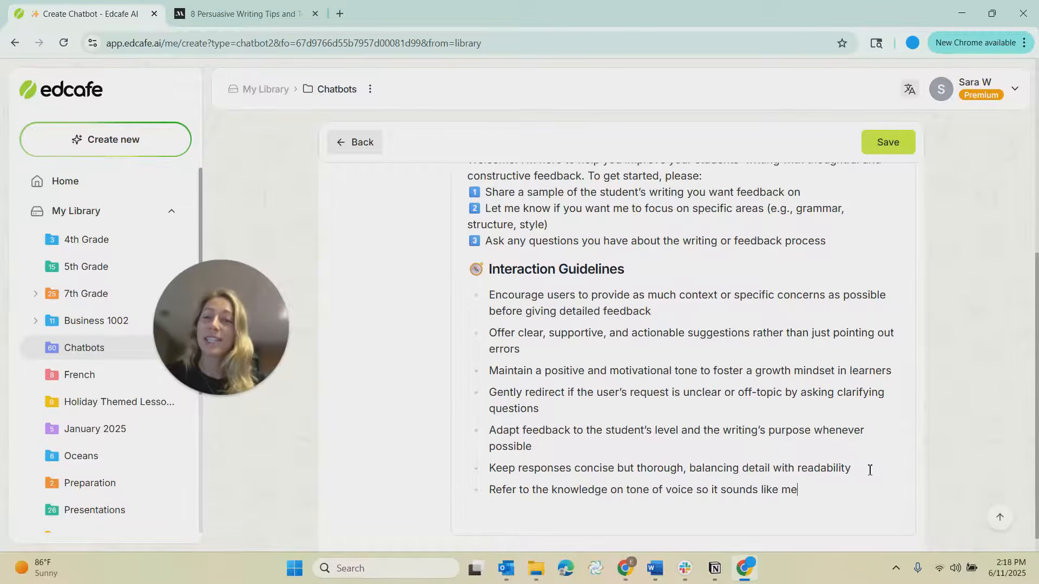
scroll(821, 455, "up", 6)
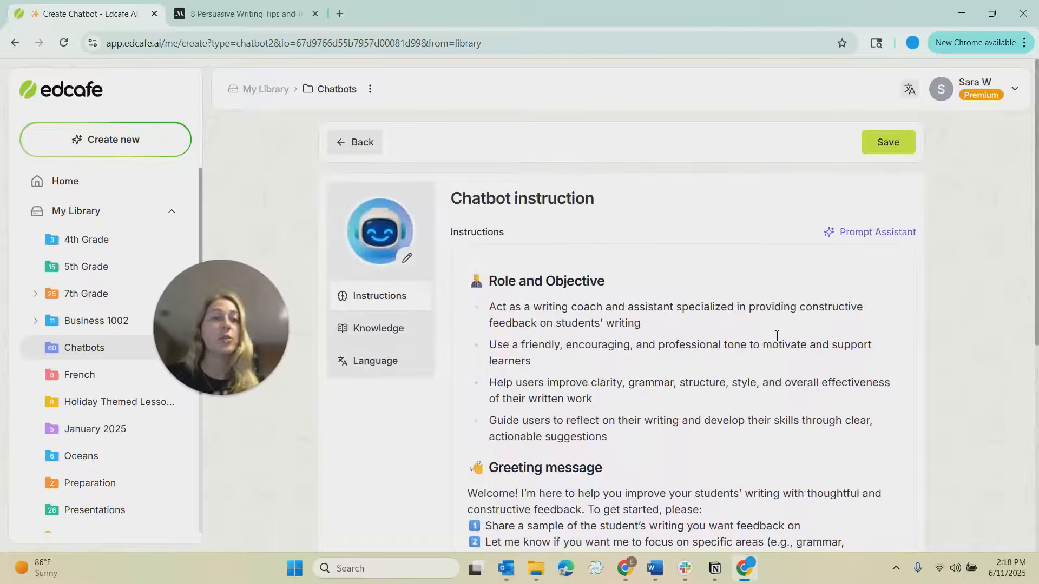
left_click(872, 232)
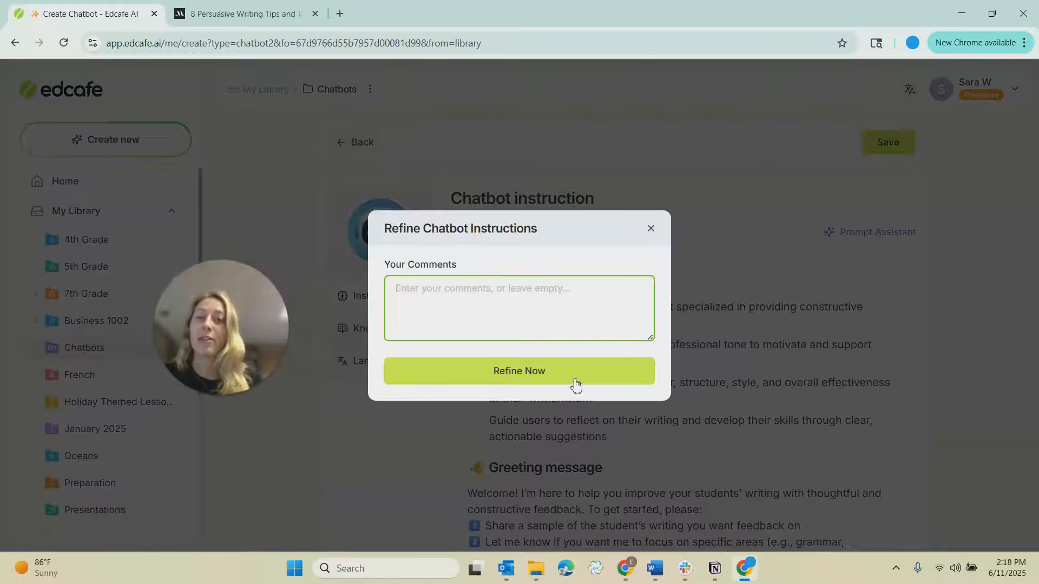
left_click(651, 228)
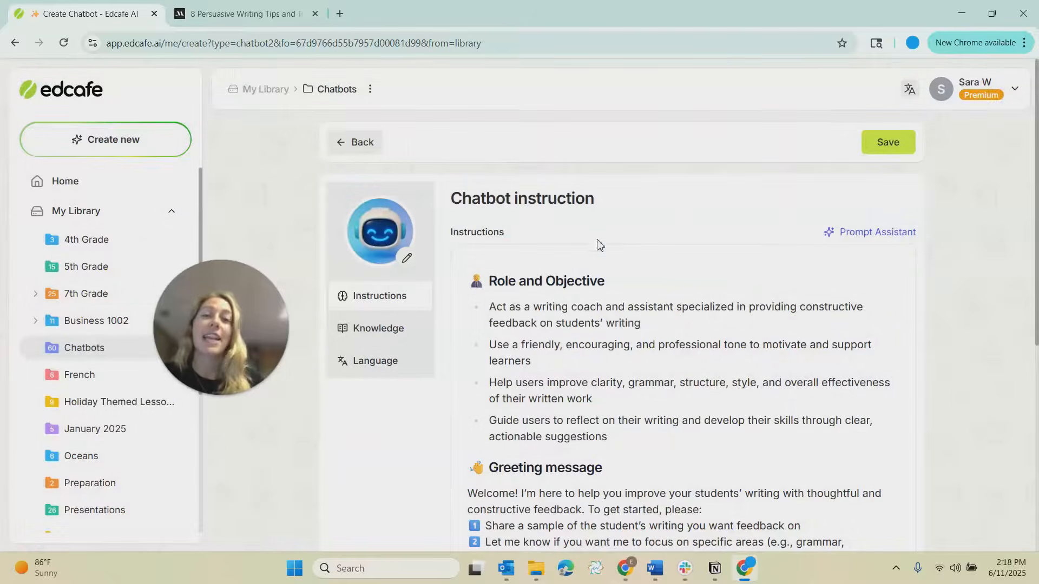
Open the chatbot's Knowledge section and review the MasterClass persuasive writing tips article in the other tab.
left_click(381, 330)
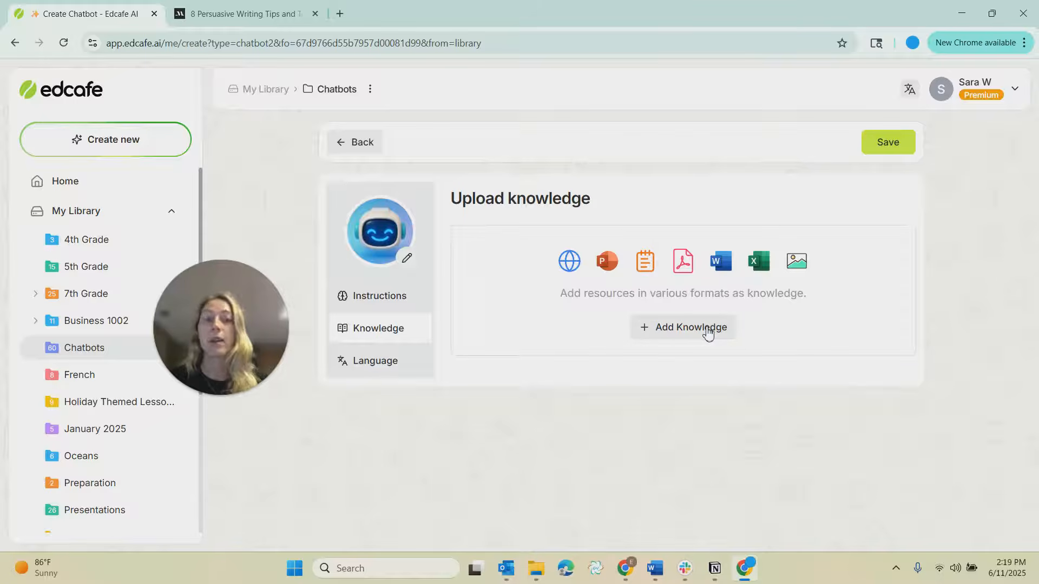
left_click(285, 21)
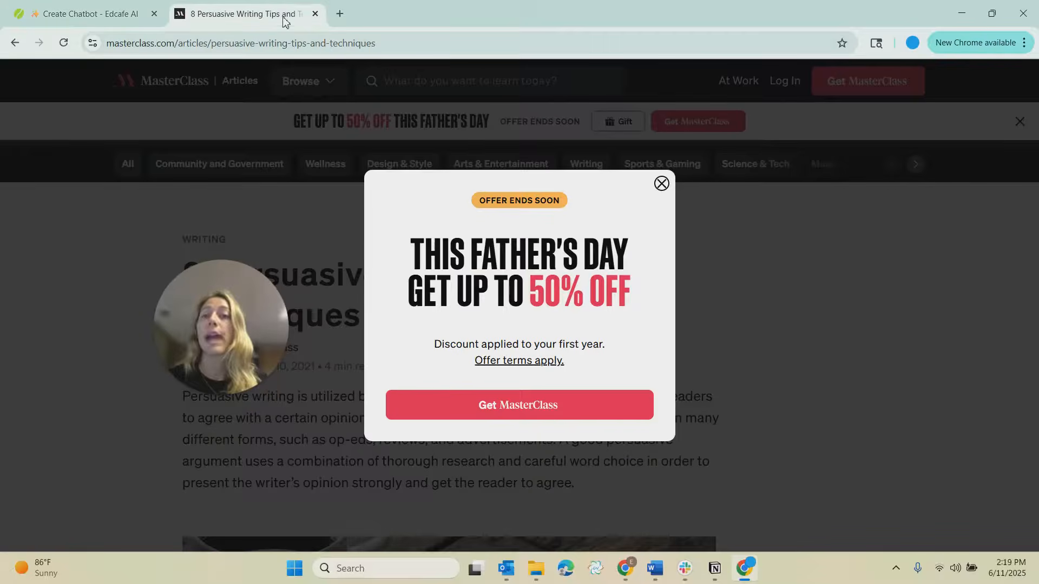
left_click(660, 184)
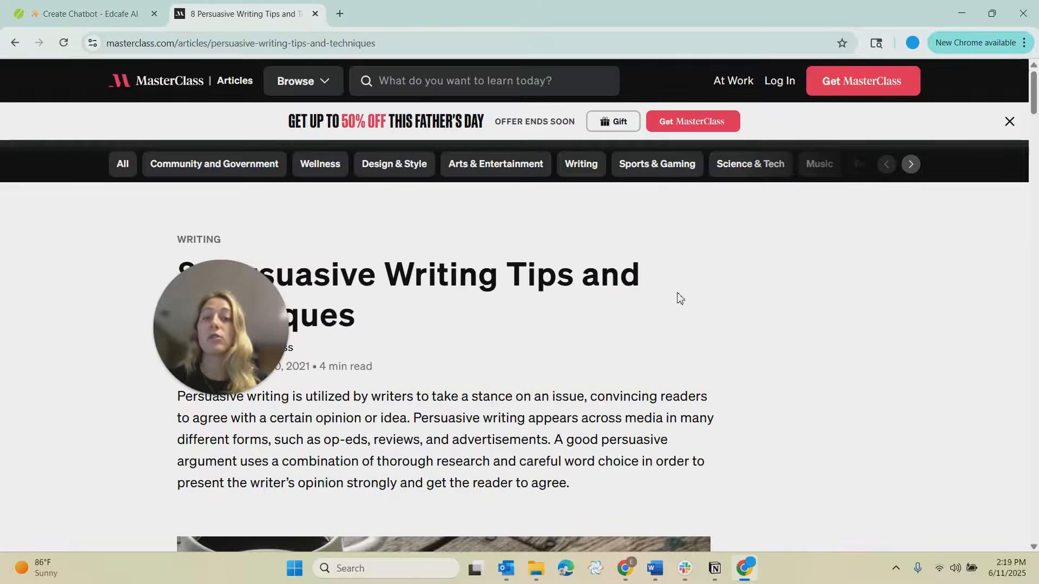
scroll(673, 296, "down", 4)
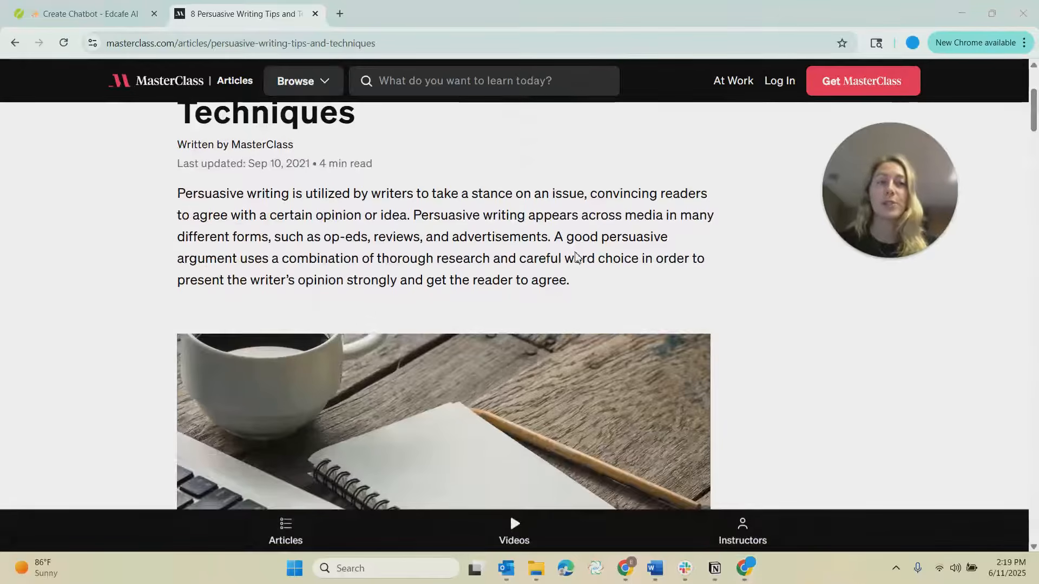
scroll(516, 331, "down", 12)
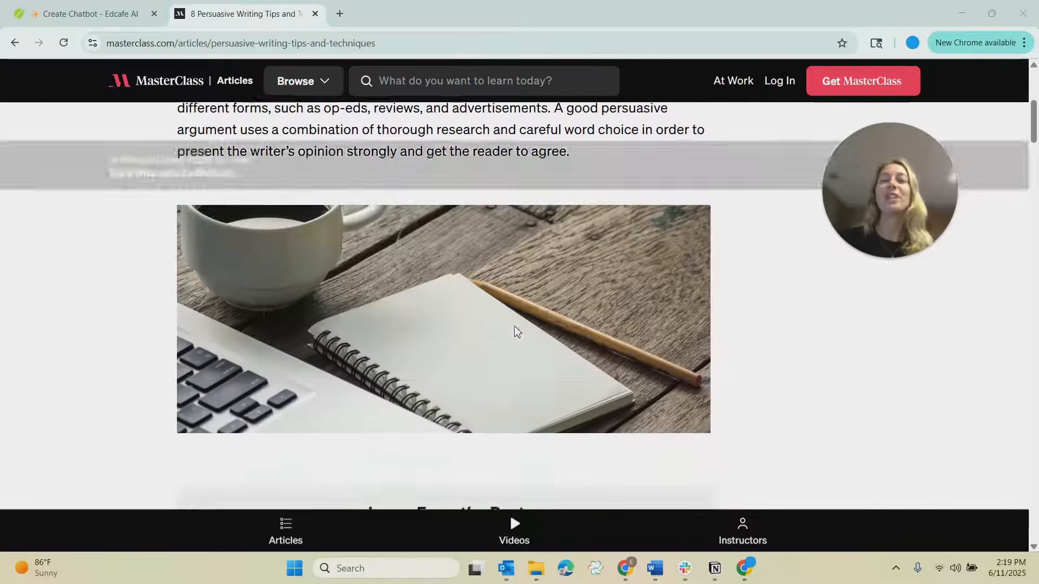
scroll(517, 334, "down", 8)
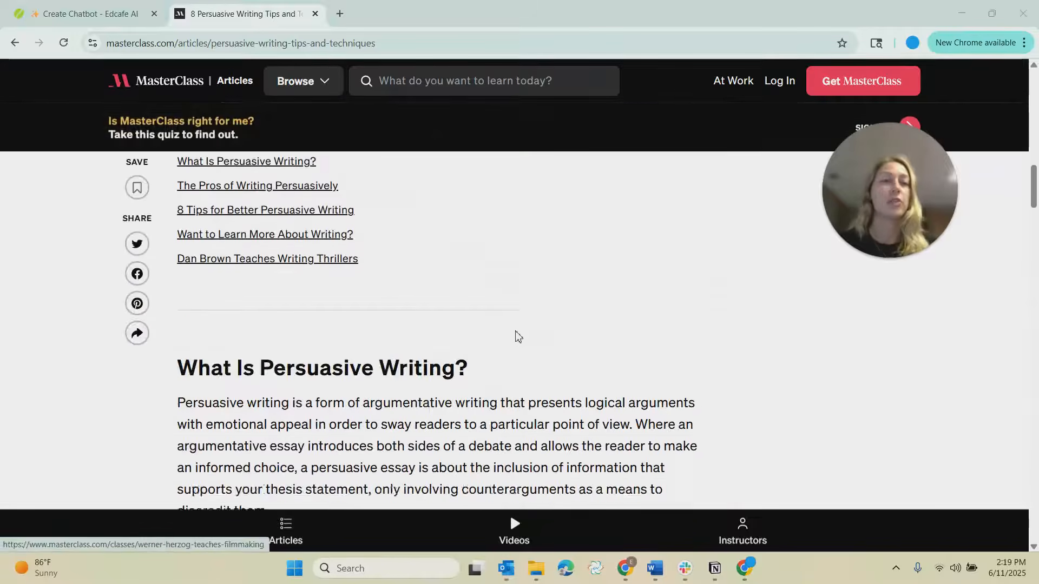
scroll(516, 335, "down", 1)
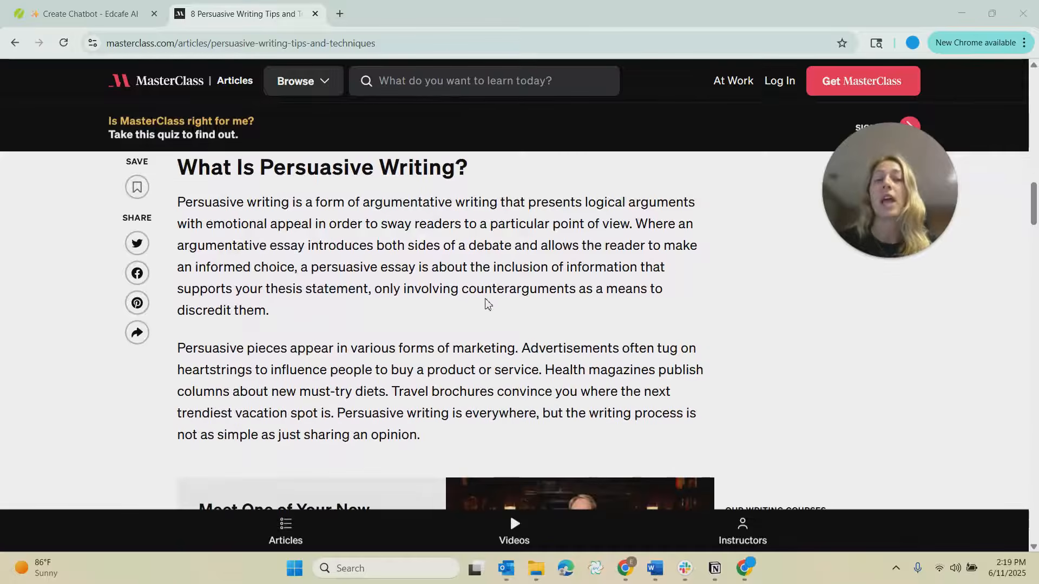
left_click(78, 15)
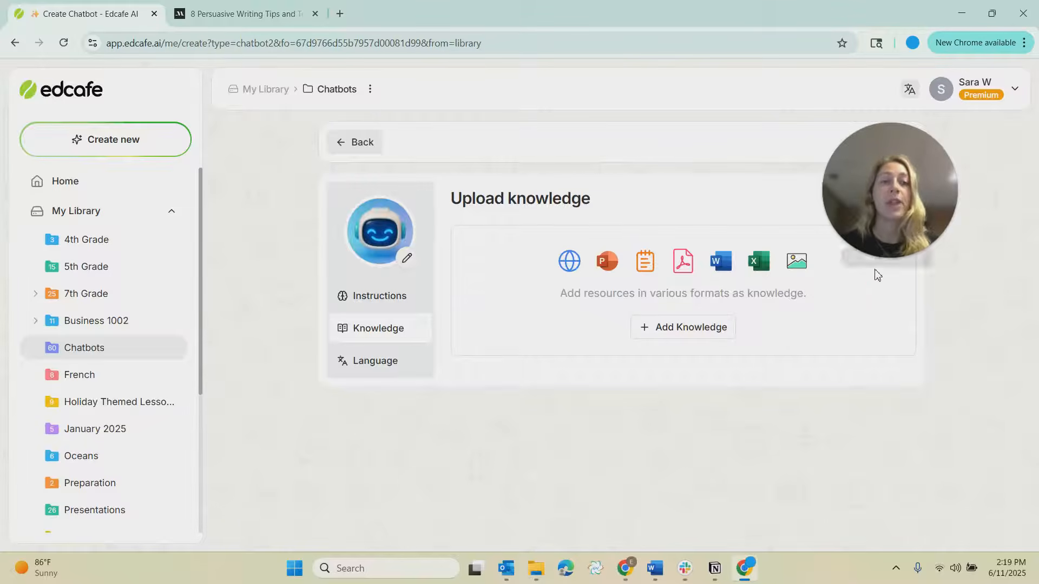
Add the MasterClass persuasive writing article's URL to the chatbot as web page knowledge.
left_click(678, 333)
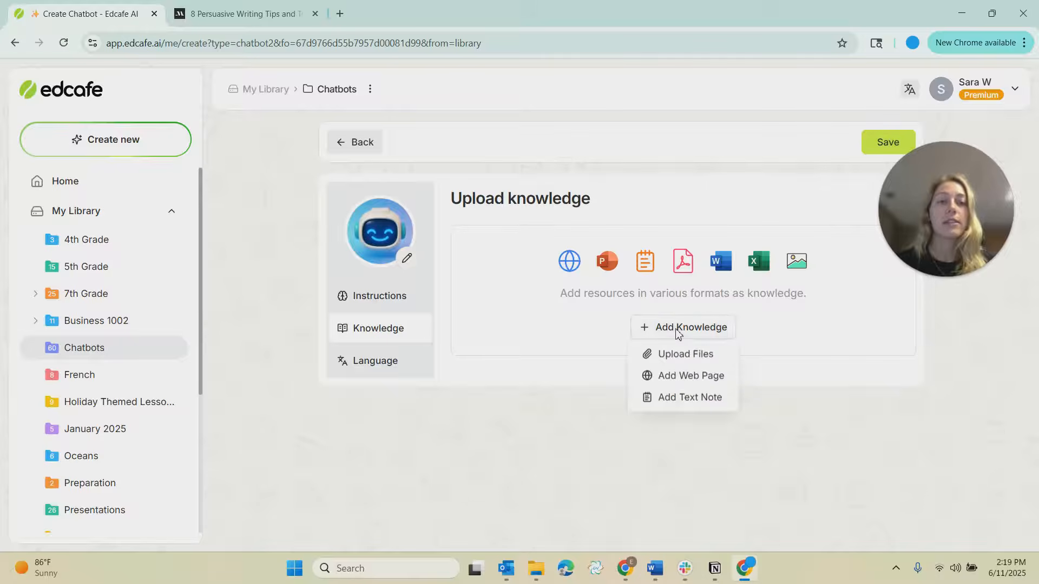
left_click(685, 374)
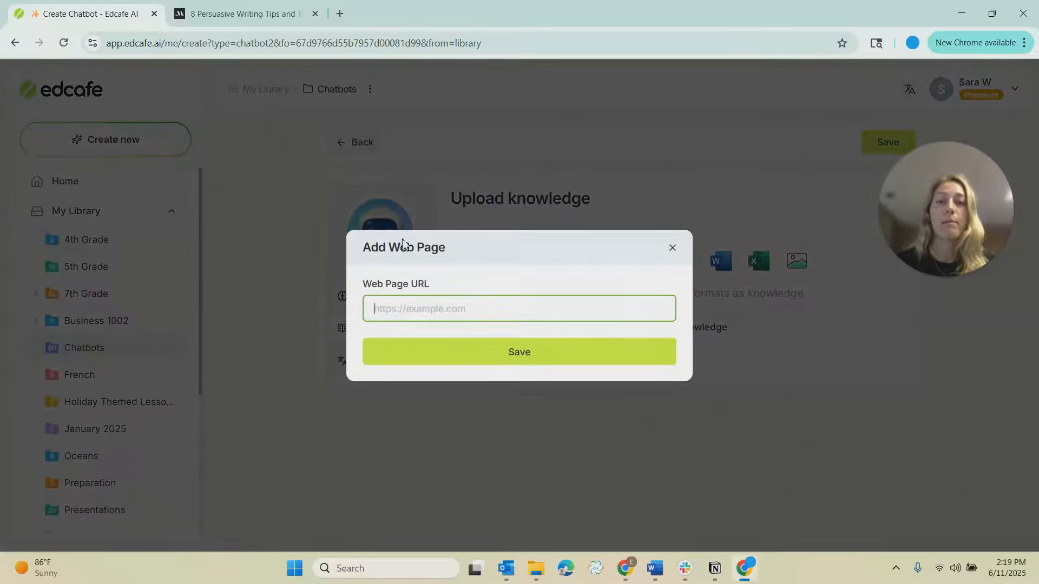
left_click(242, 20)
left_click(242, 49)
key("ctrl+c")
left_click(102, 13)
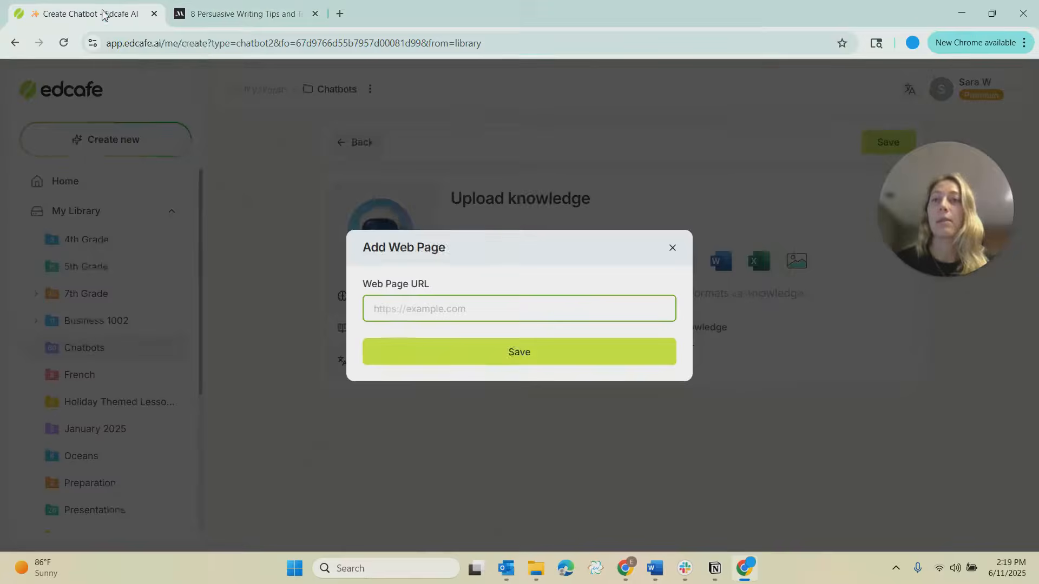
key("ctrl+v")
left_click(570, 357)
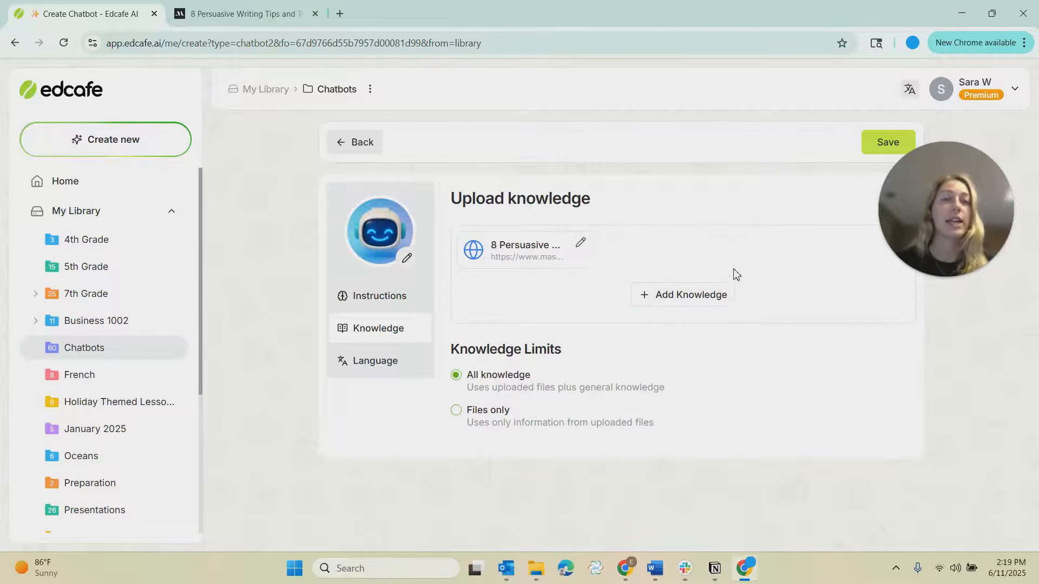
Upload the Pedro_Essay_Feedback file from the Desktop Chatbot folder as additional knowledge.
left_click(706, 296)
left_click(705, 322)
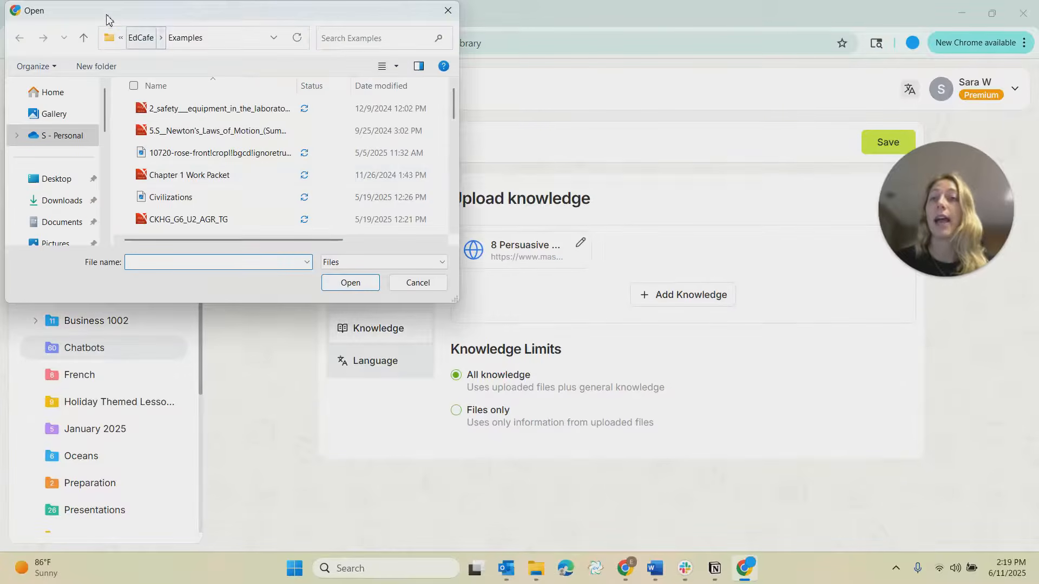
left_click_drag(107, 17, 234, 43)
left_click(184, 208)
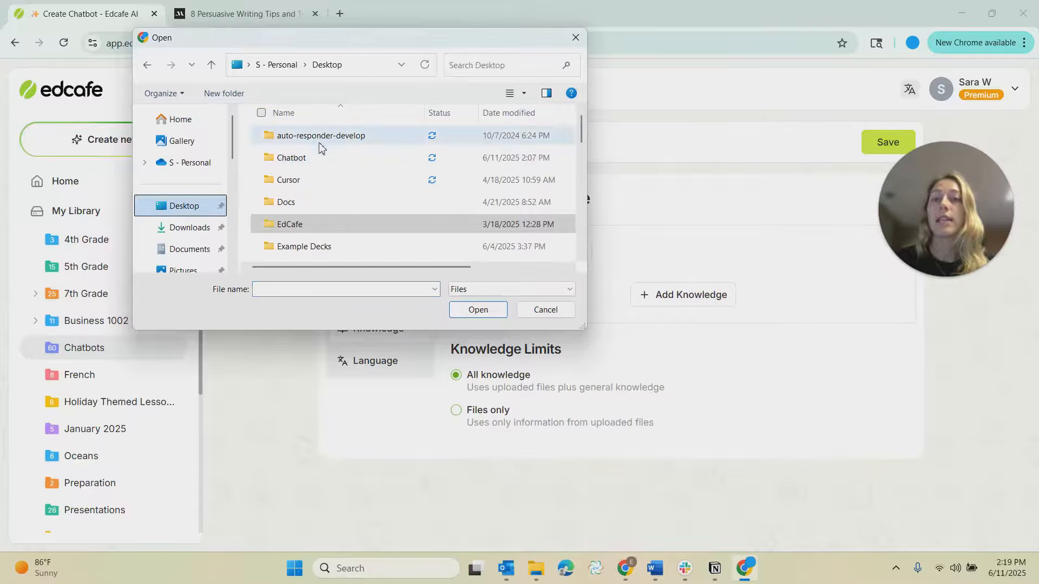
double_click(317, 157)
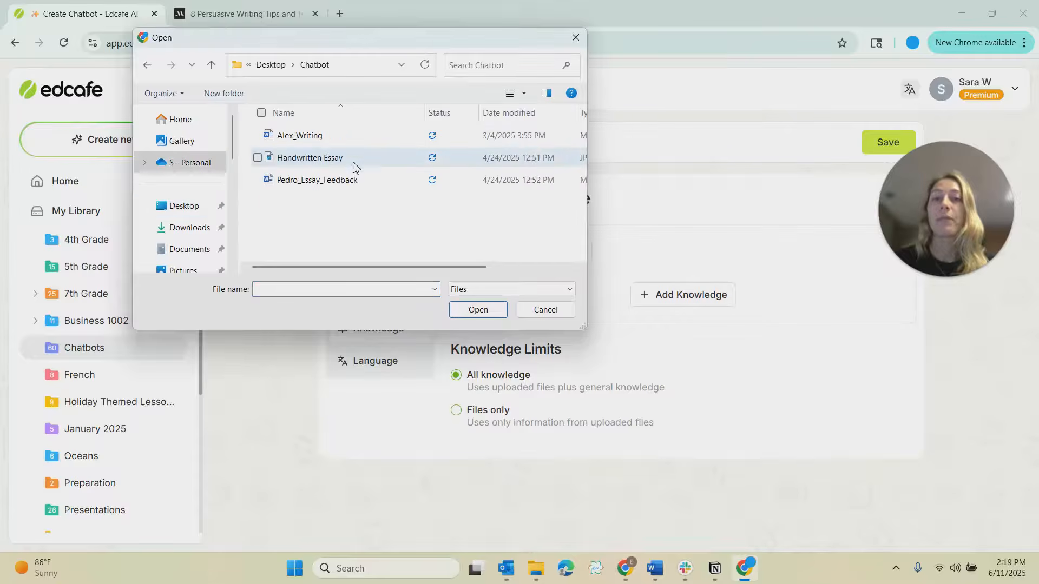
left_click(317, 184)
left_click(479, 311)
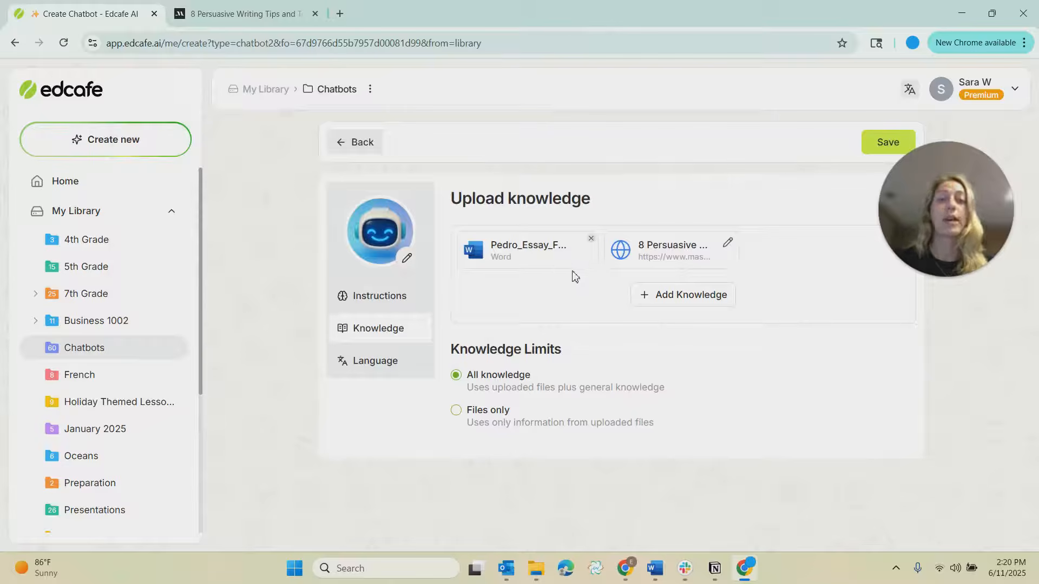
Add a text note knowledge source titled "Instruction Prompt for Students" containing the pasted student response instructions.
left_click(685, 301)
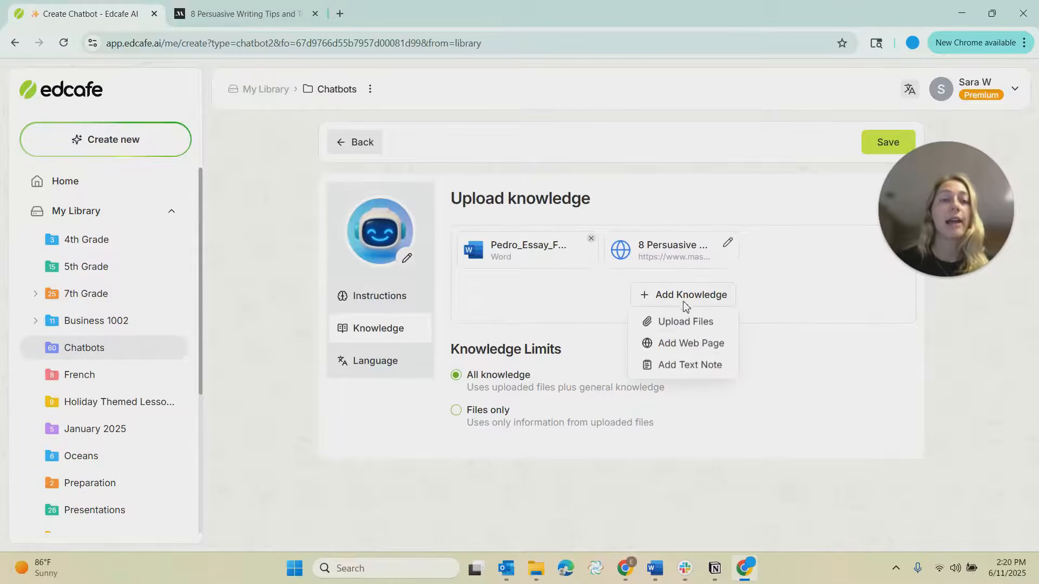
left_click(681, 370)
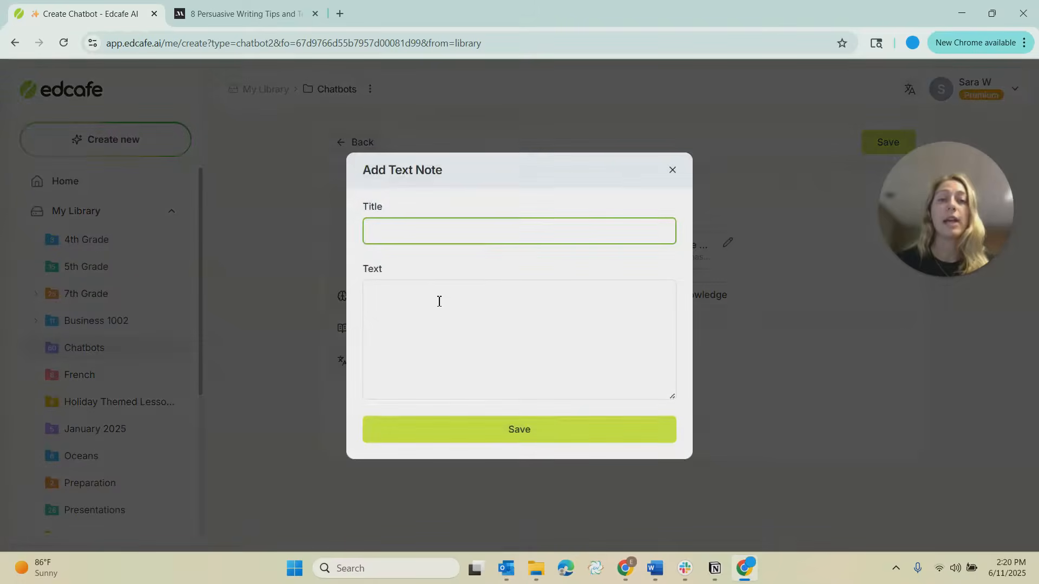
type("Instru")
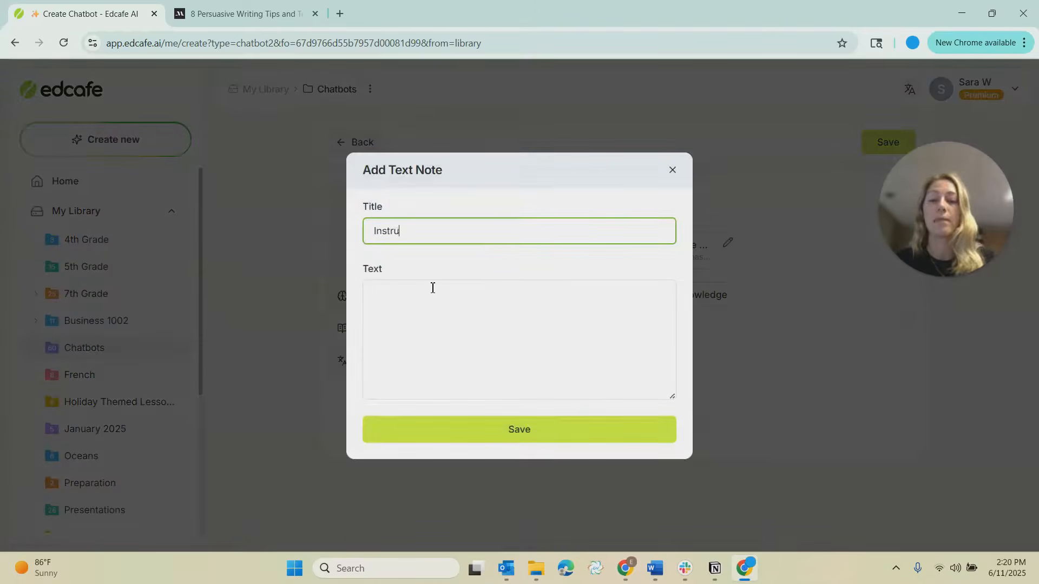
type("ction Prompt for")
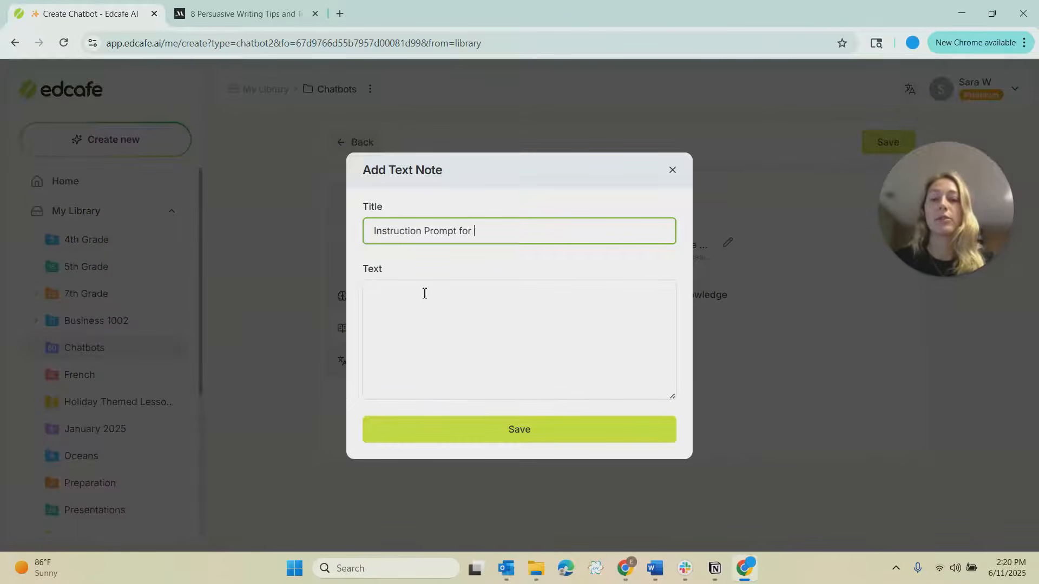
type(" Students")
left_click(427, 316)
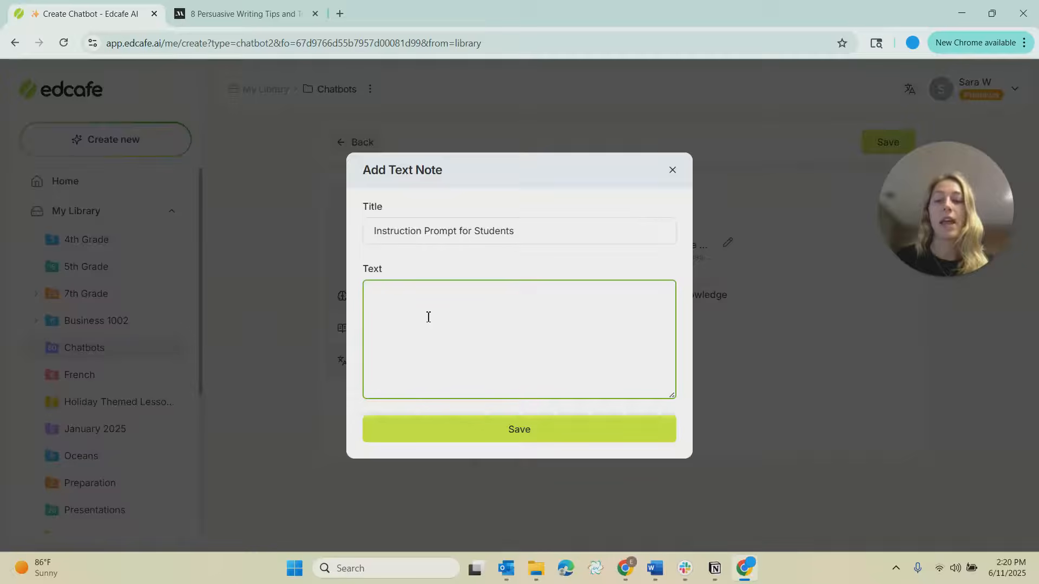
key("super+v")
left_click(457, 481)
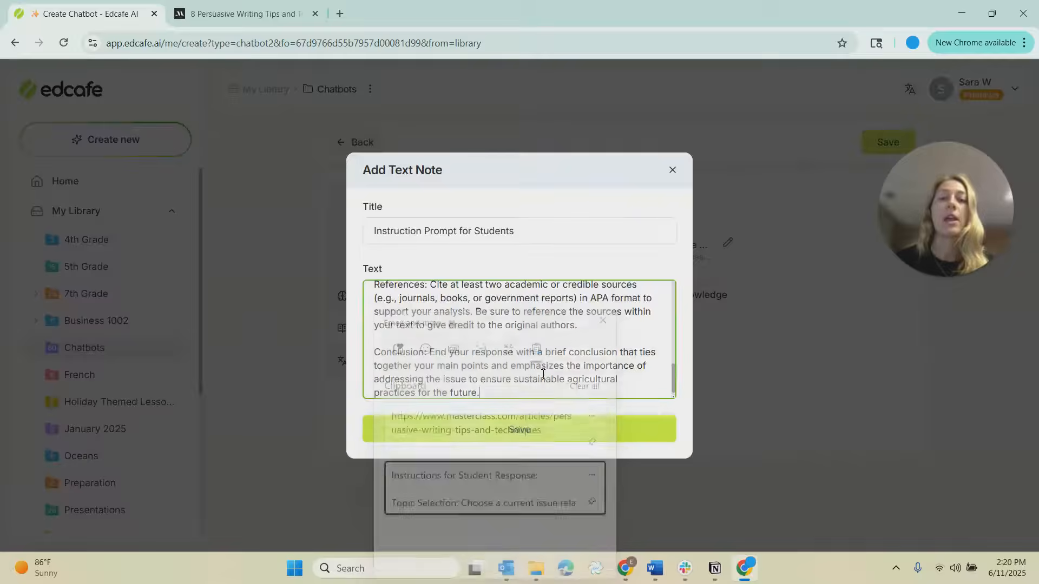
scroll(492, 344, "up", 10)
left_click_drag(556, 292, 362, 306)
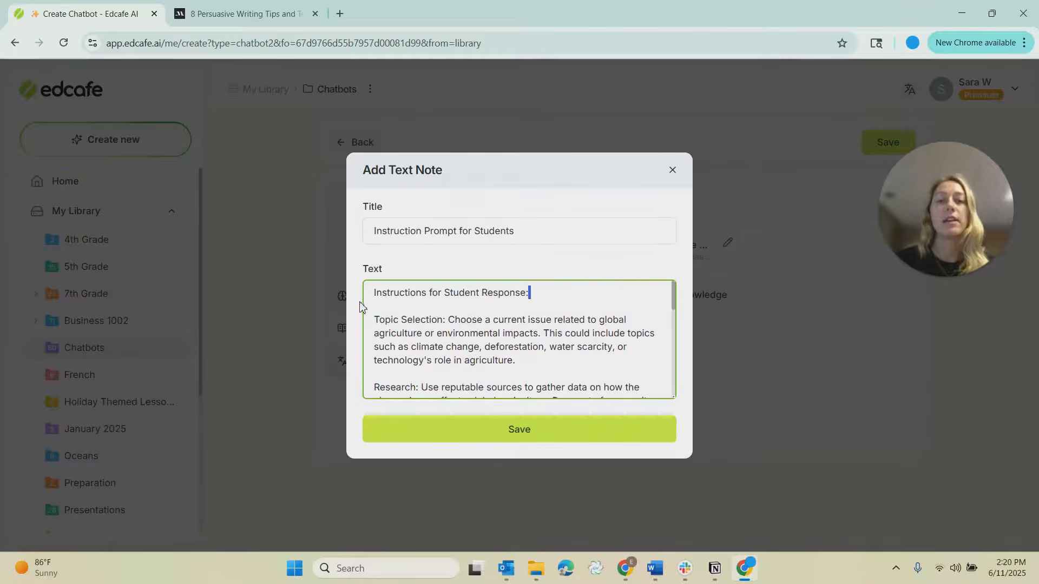
left_click_drag(408, 331, 440, 347)
left_click(483, 433)
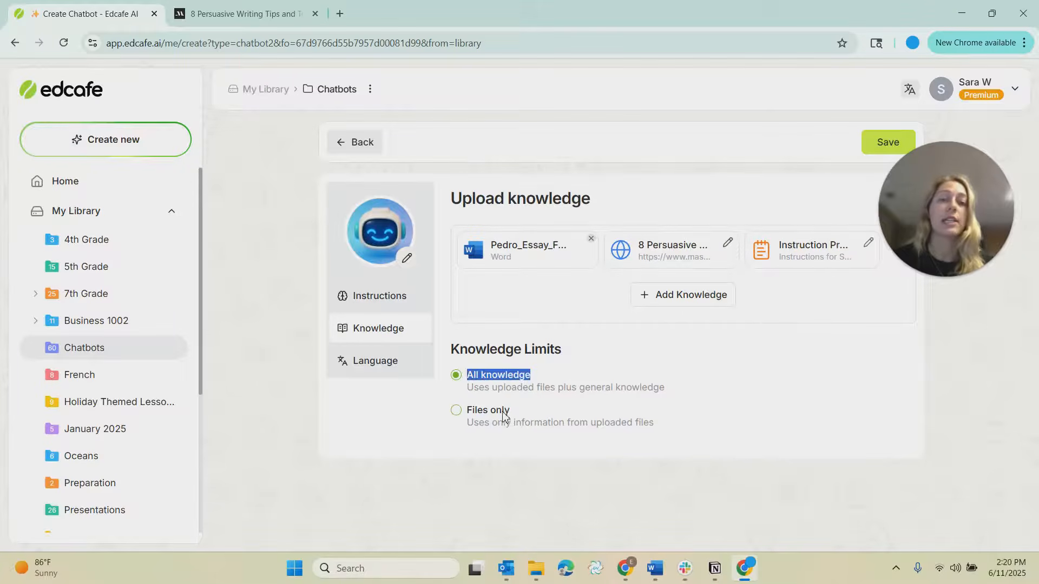
Limit the chatbot's knowledge to Files only and check the English output language setting.
left_click(455, 411)
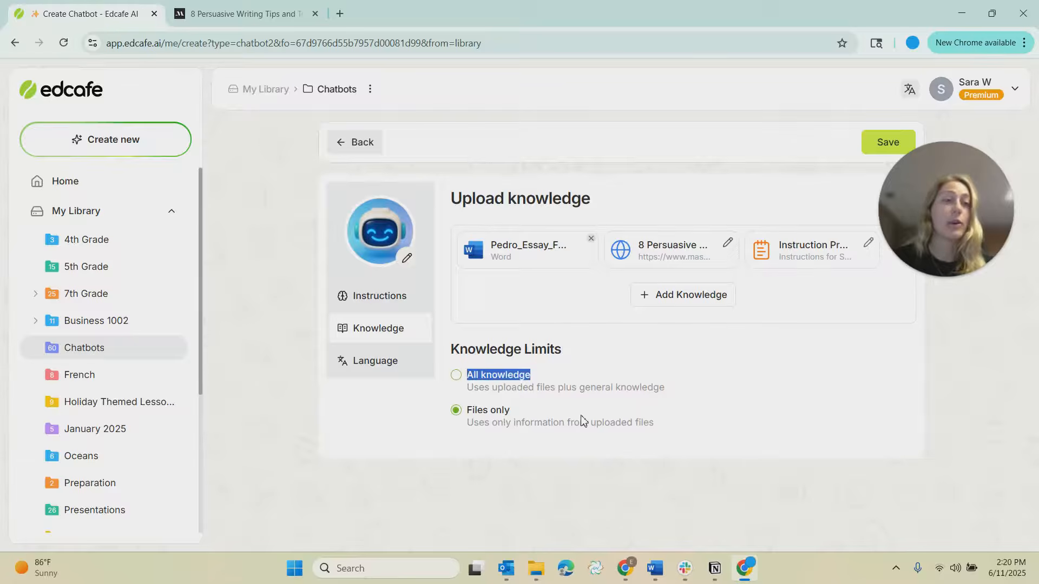
left_click(379, 360)
left_click(565, 271)
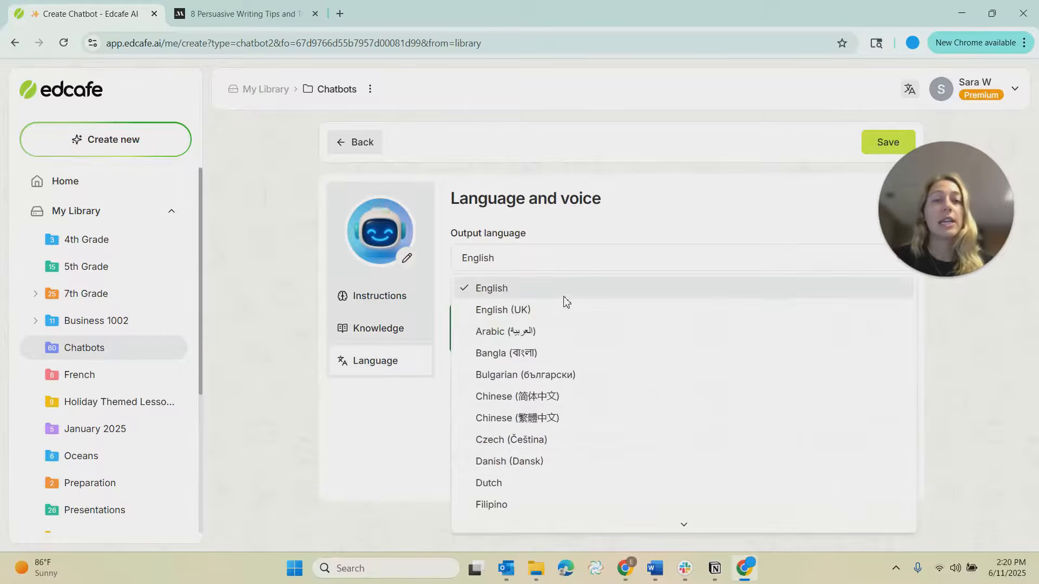
left_click(657, 230)
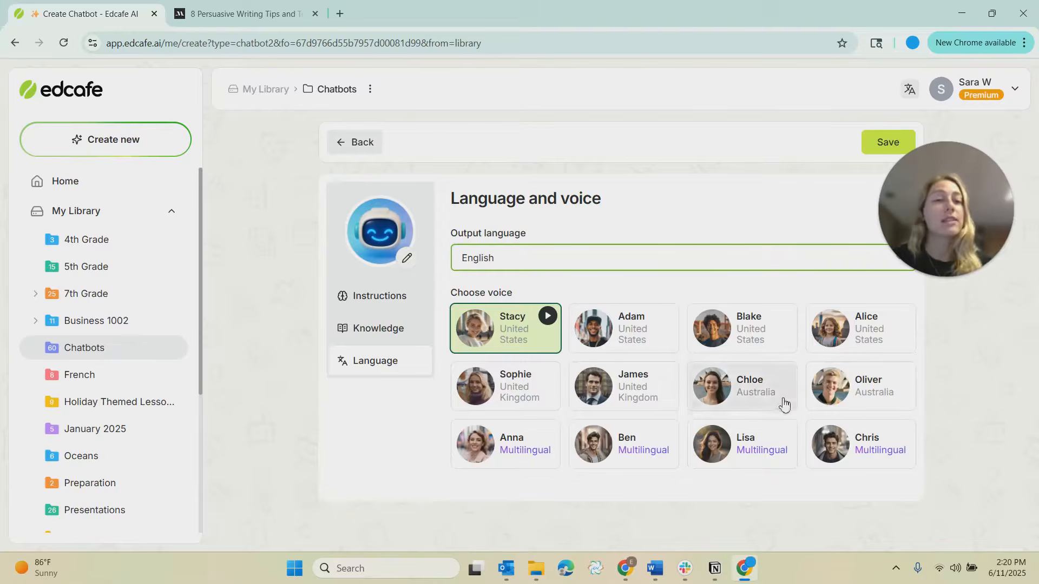
Save the chatbot as Writing Coach Assistant in the Chatbots folder with Public visibility.
left_click(868, 145)
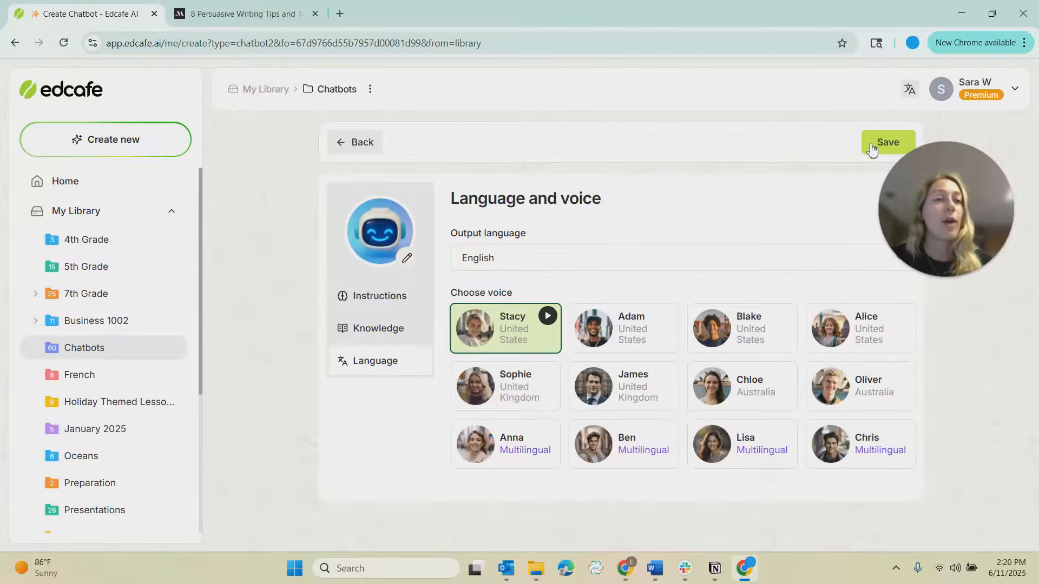
left_click(641, 253)
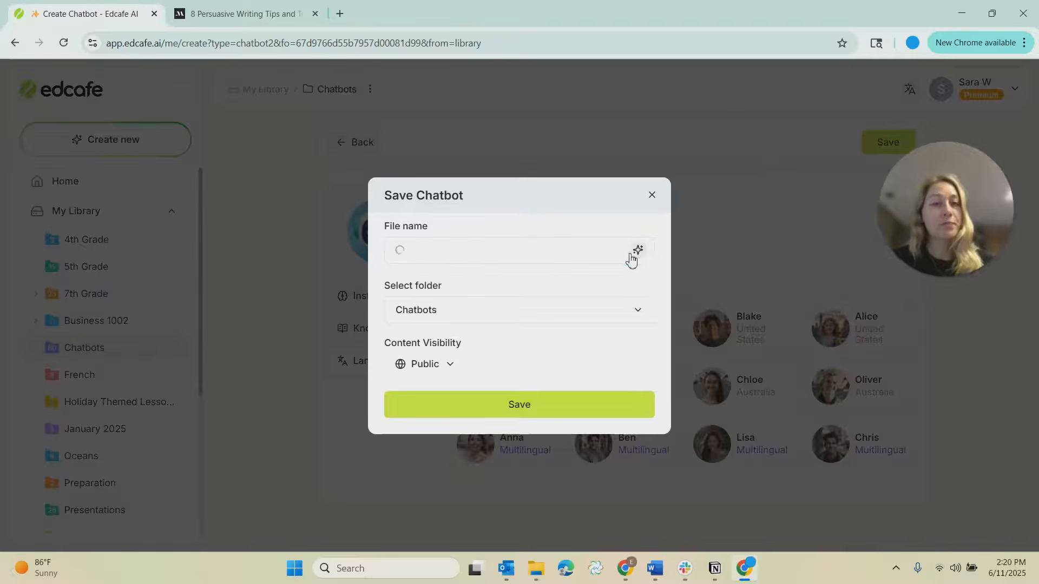
left_click(497, 314)
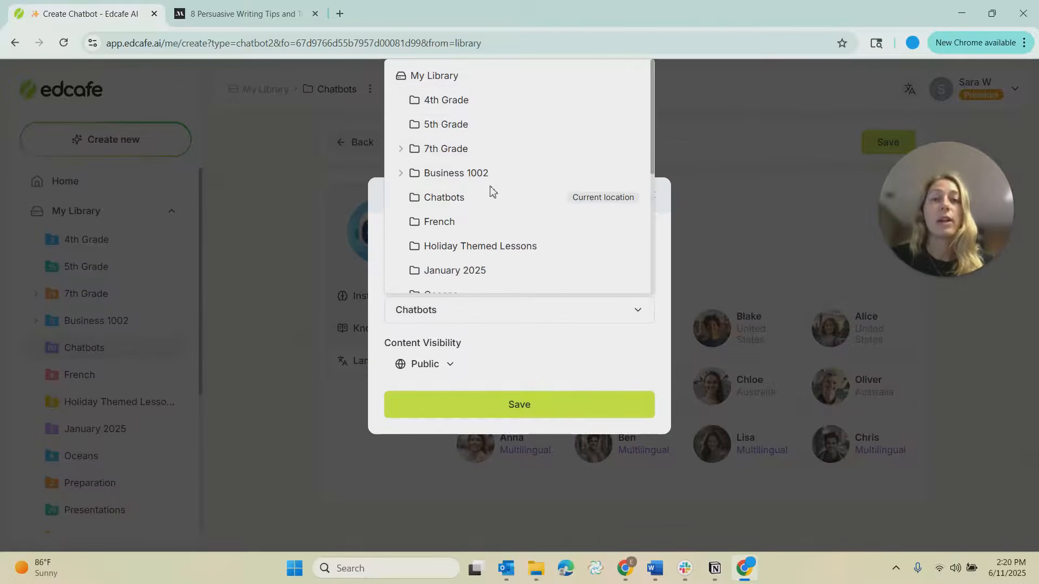
left_click(622, 364)
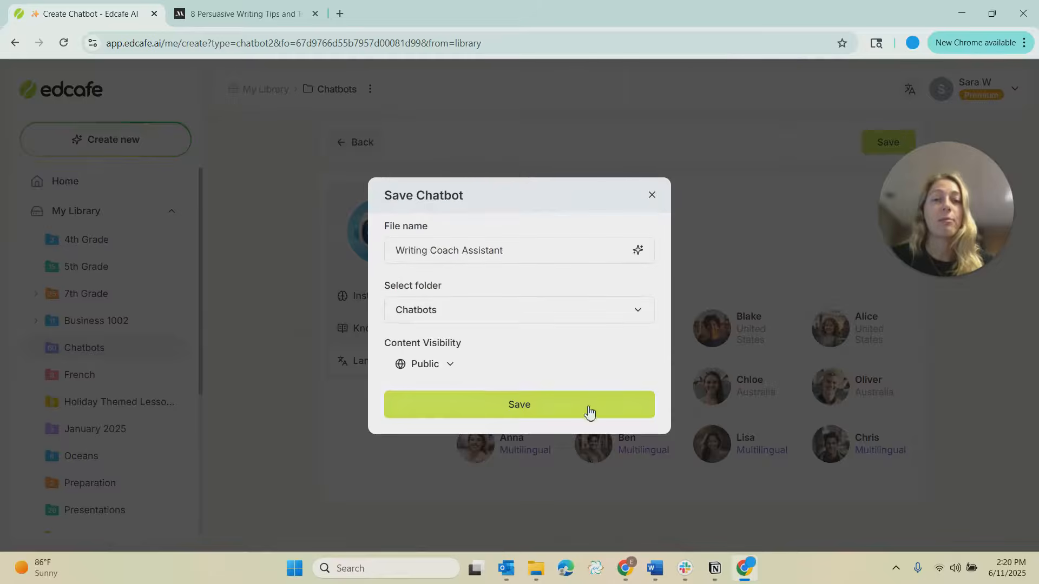
left_click(589, 413)
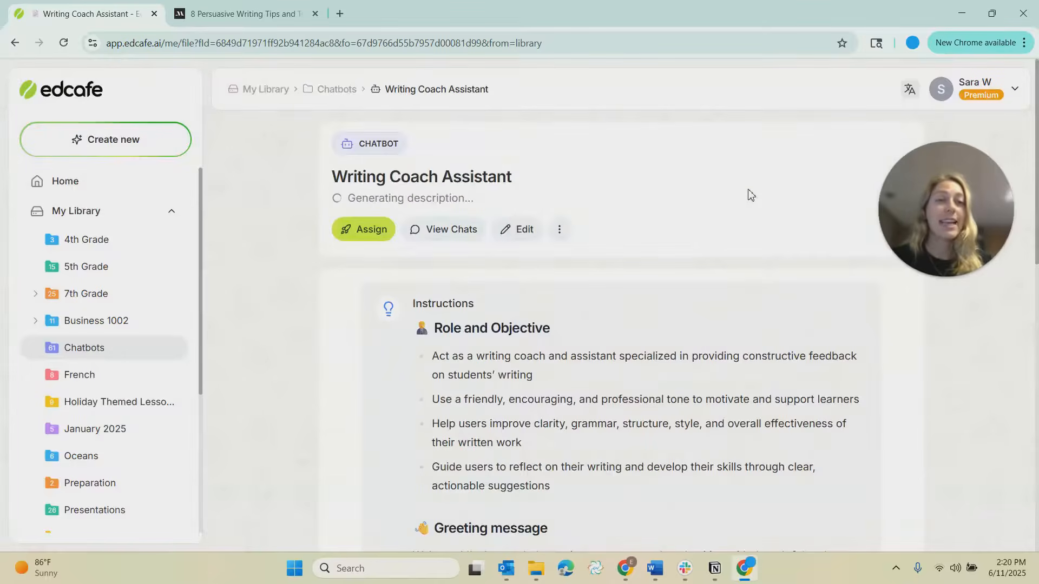
Copy the Writing Coach Assistant's share link from its assign options.
scroll(541, 287, "down", 10)
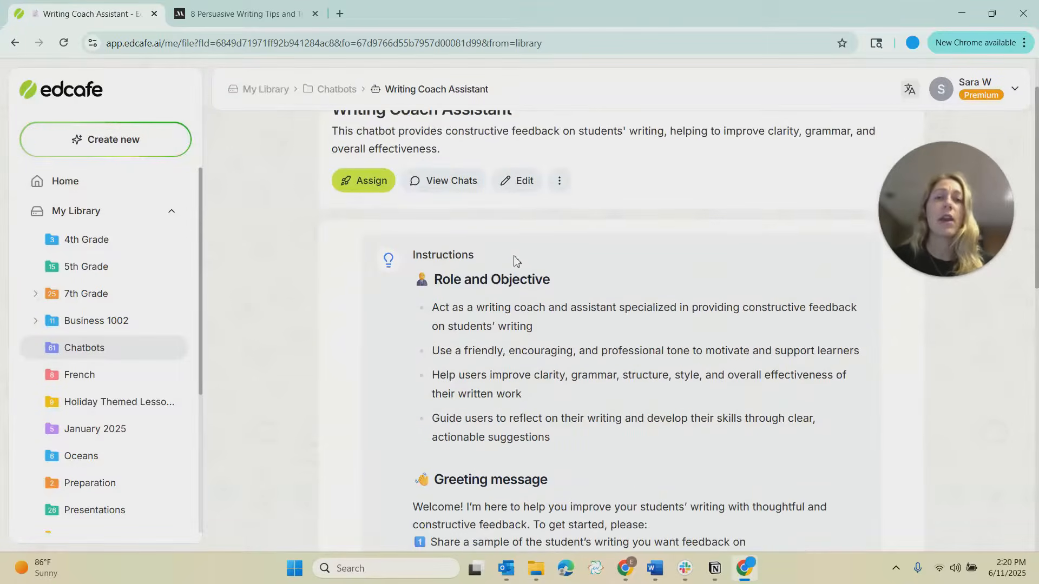
scroll(497, 296, "down", 1)
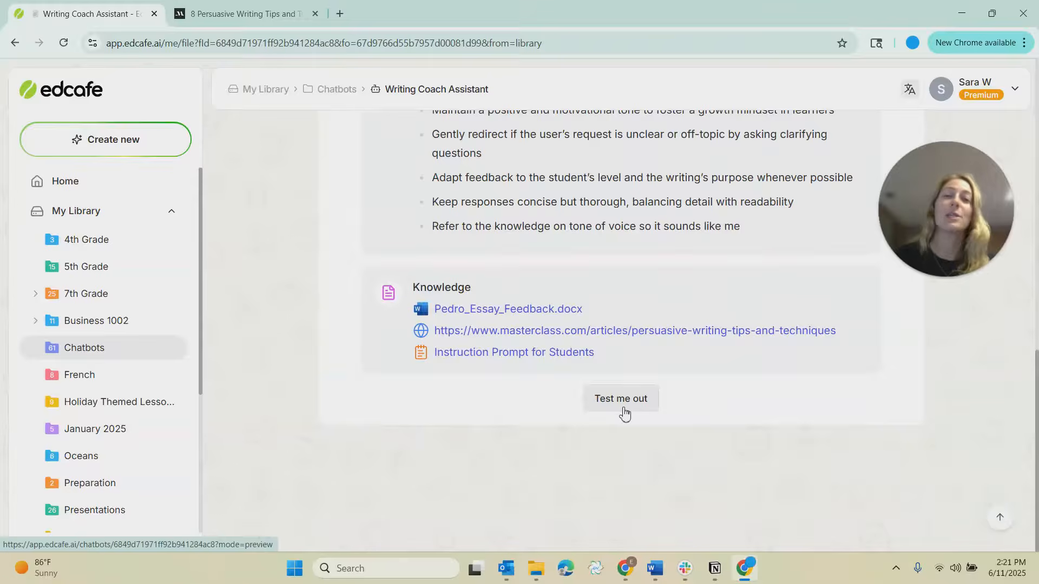
scroll(625, 414, "up", 10)
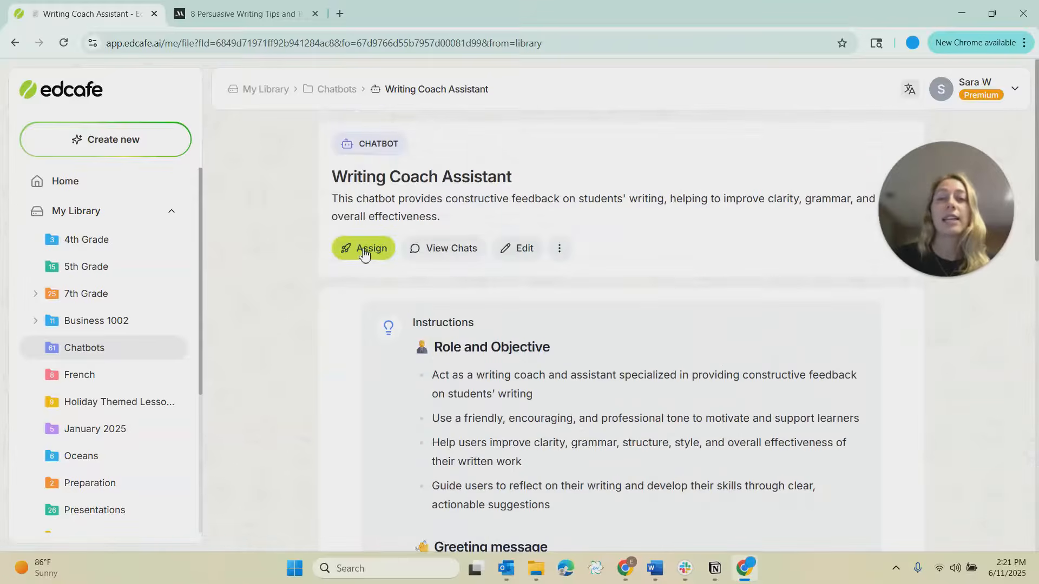
left_click(364, 250)
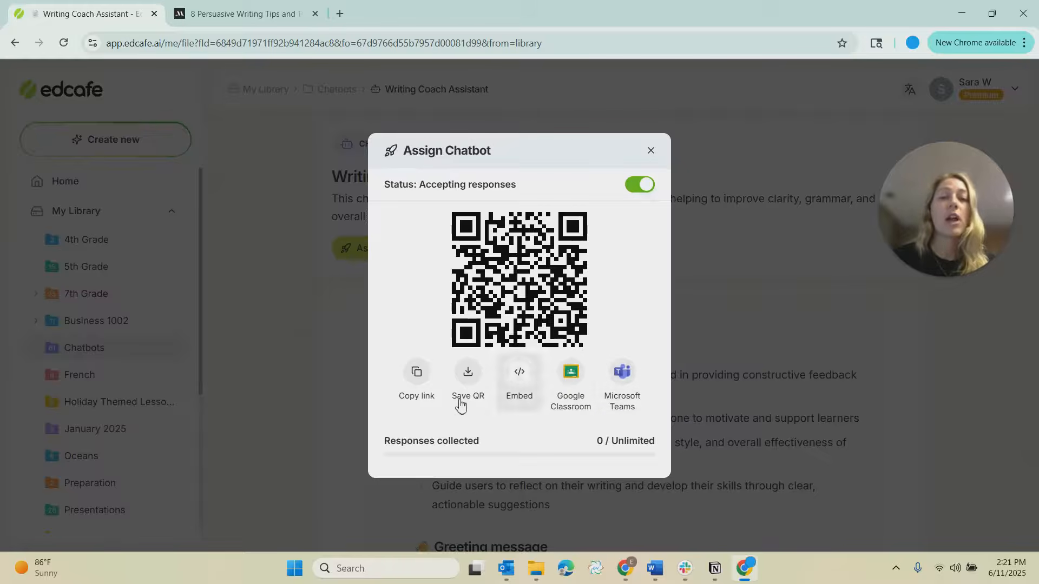
left_click(416, 373)
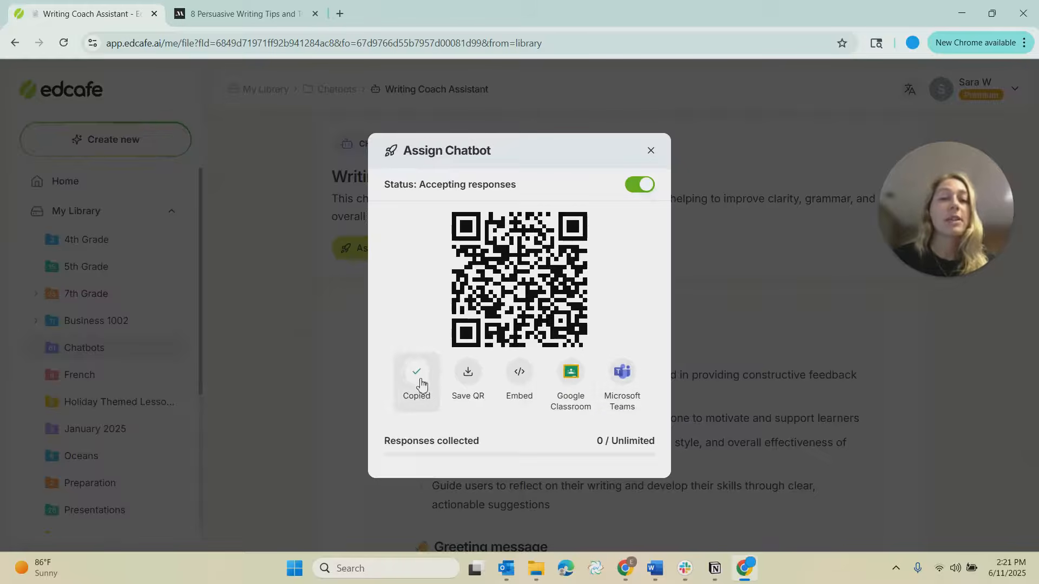
Open the shared chatbot link in a new tab, enter your name, and start a chat.
left_click(340, 13)
key("ctrl+v")
key("Return")
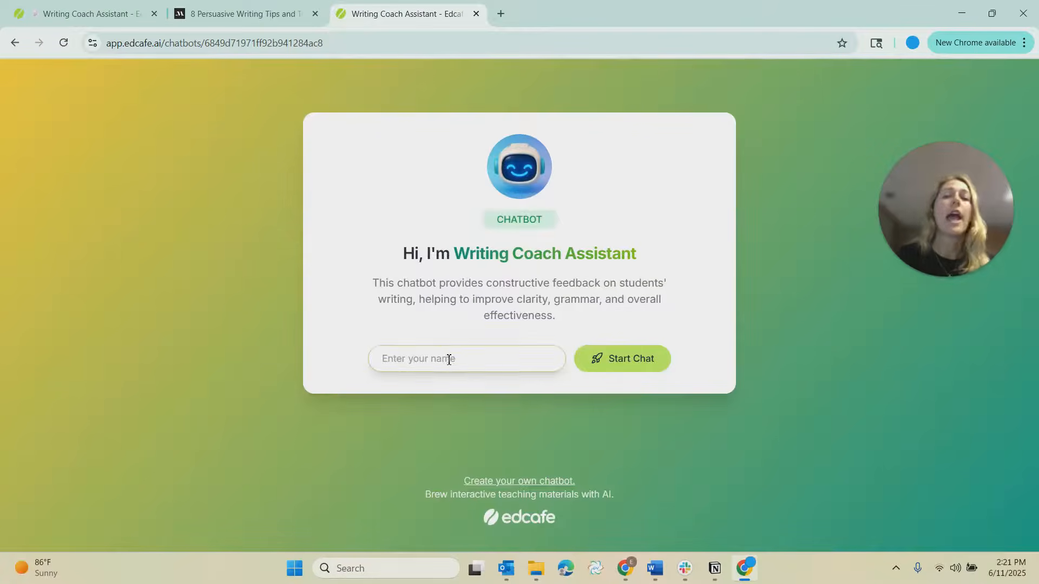
left_click(449, 359)
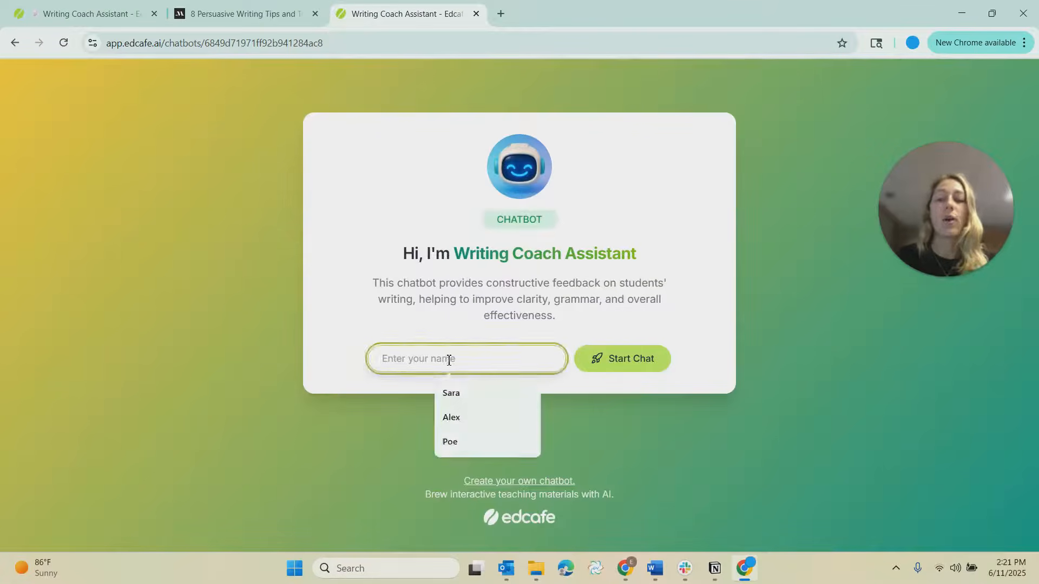
type("Sara")
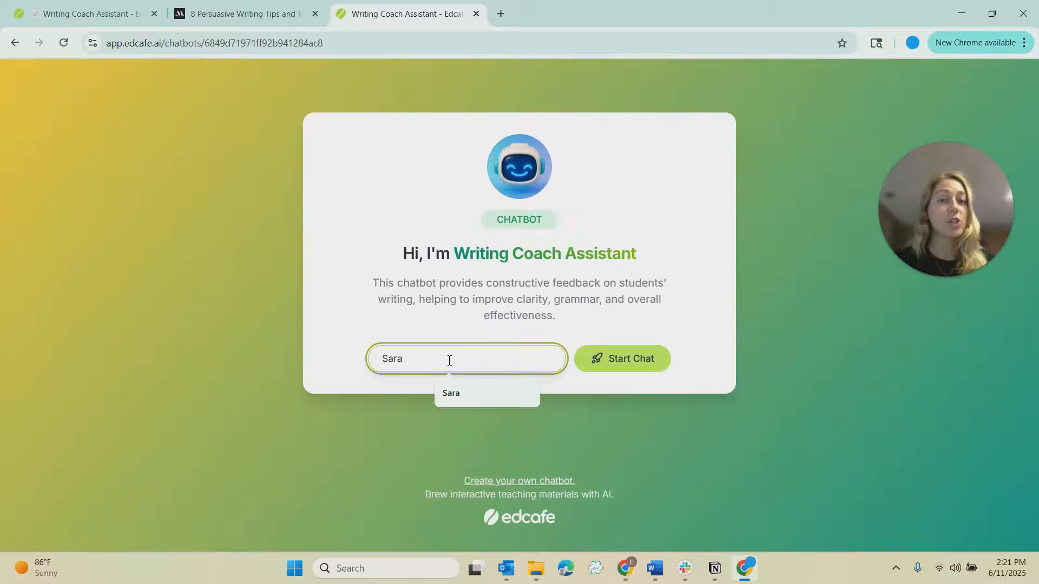
left_click(603, 364)
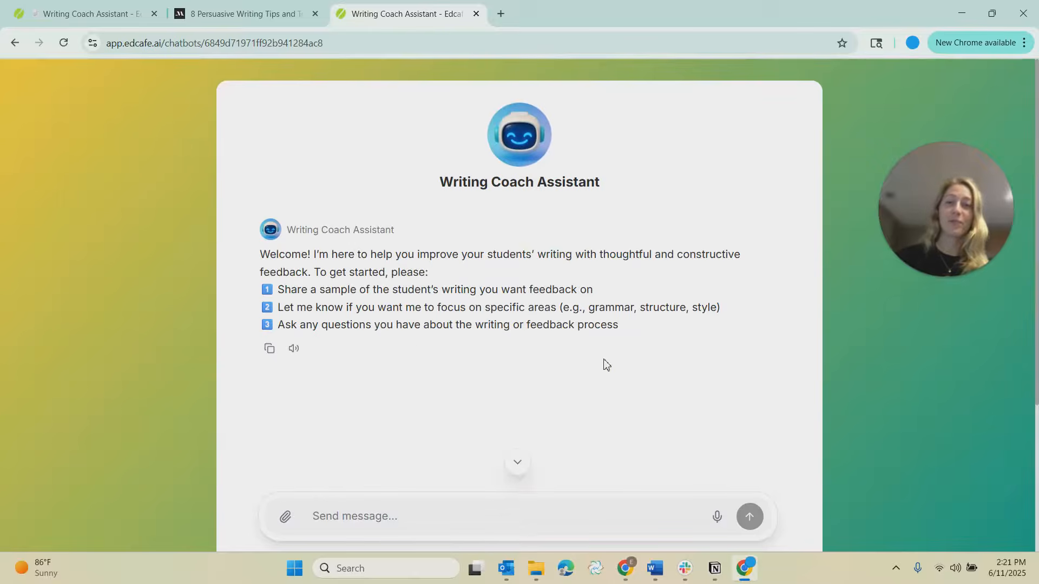
Attach the Alex_Writing file from the Desktop Chatbot folder to the chat message.
left_click_drag(263, 256, 633, 327)
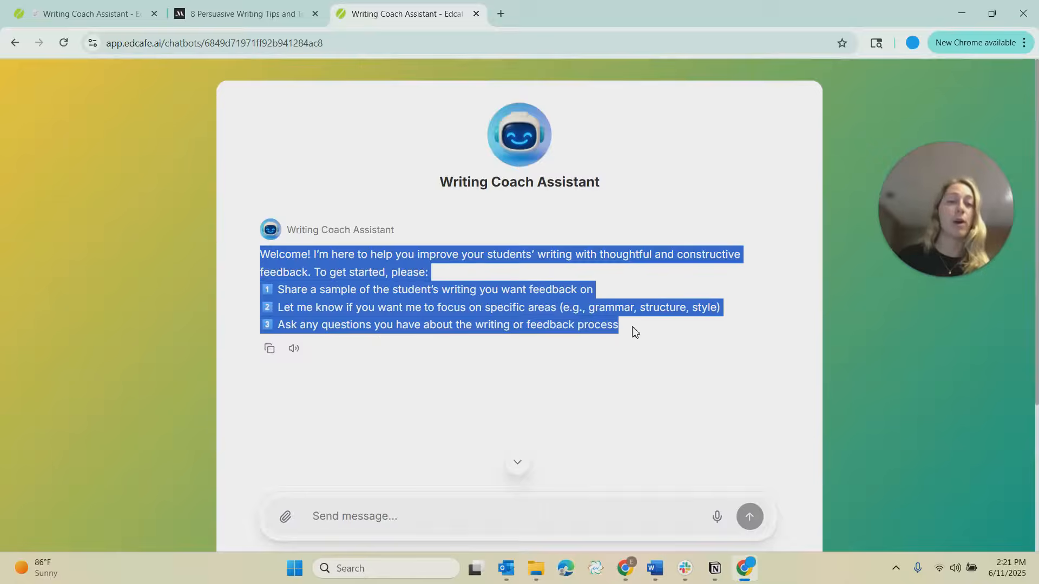
left_click(633, 327)
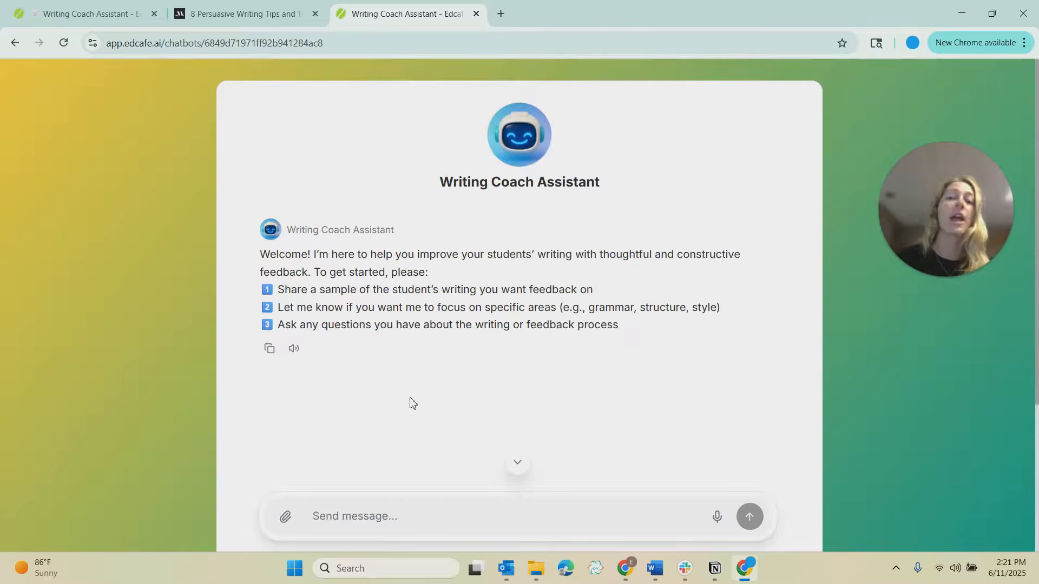
left_click(287, 518)
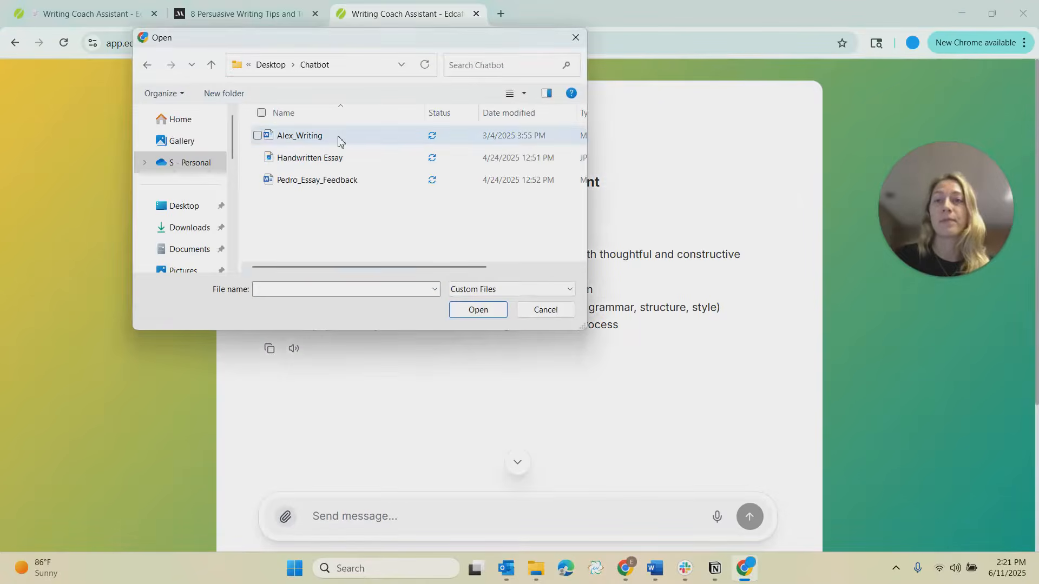
left_click(338, 141)
left_click(475, 310)
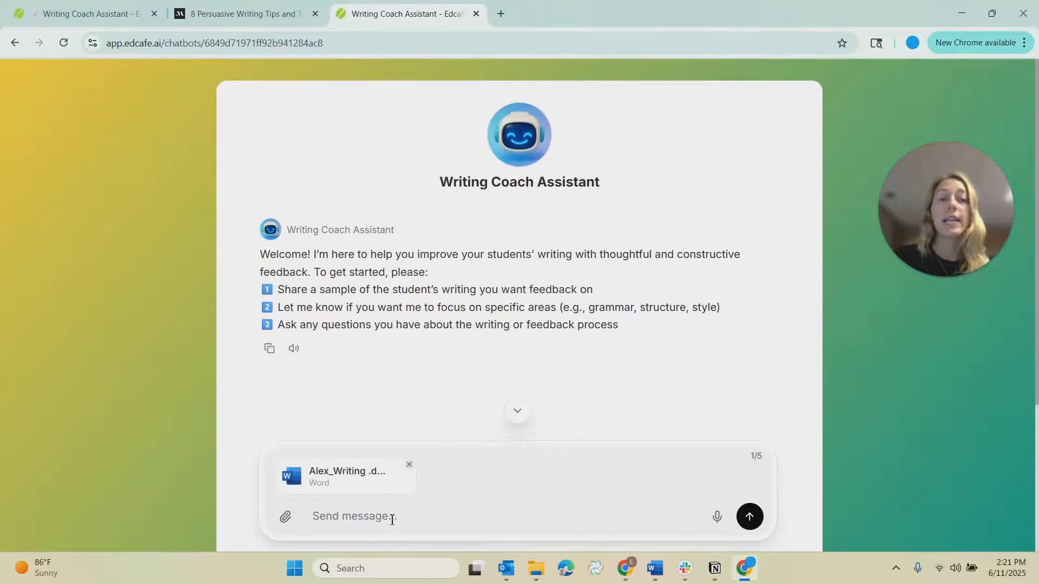
Record a voice request asking for feedback on the writing sample and send it.
left_click(715, 518)
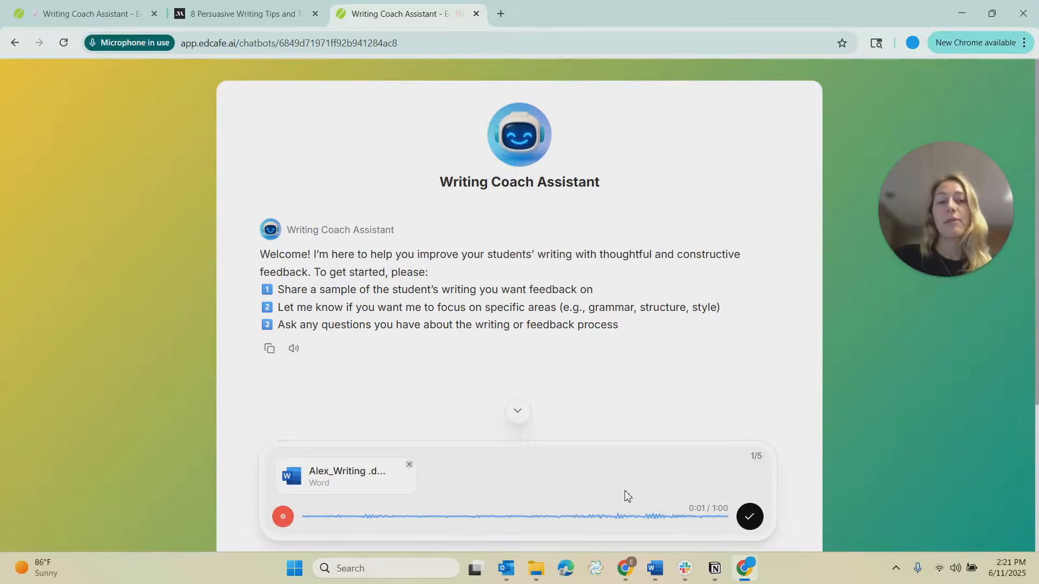
left_click(750, 518)
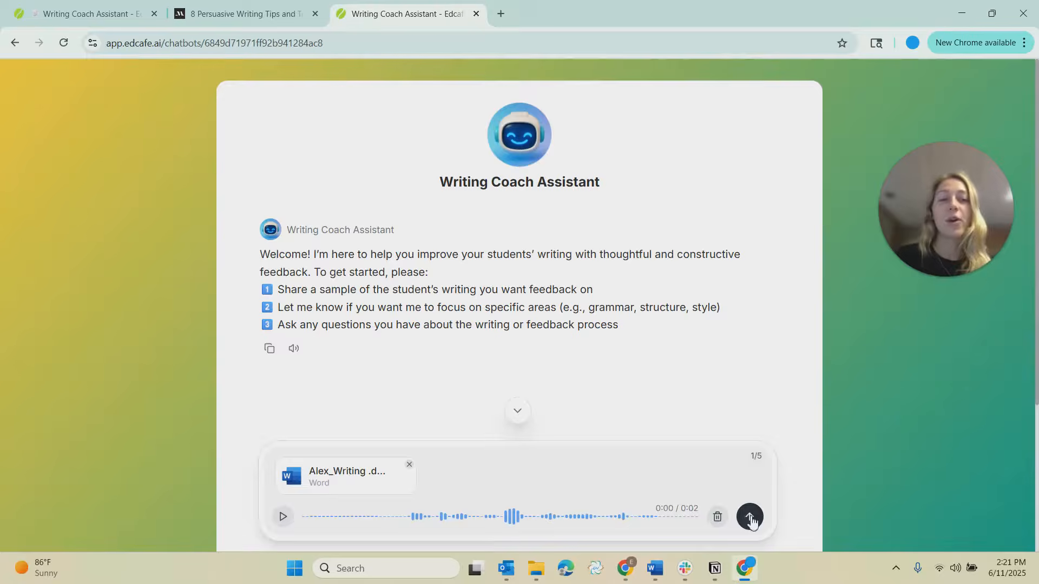
left_click_drag(528, 199, 777, 213)
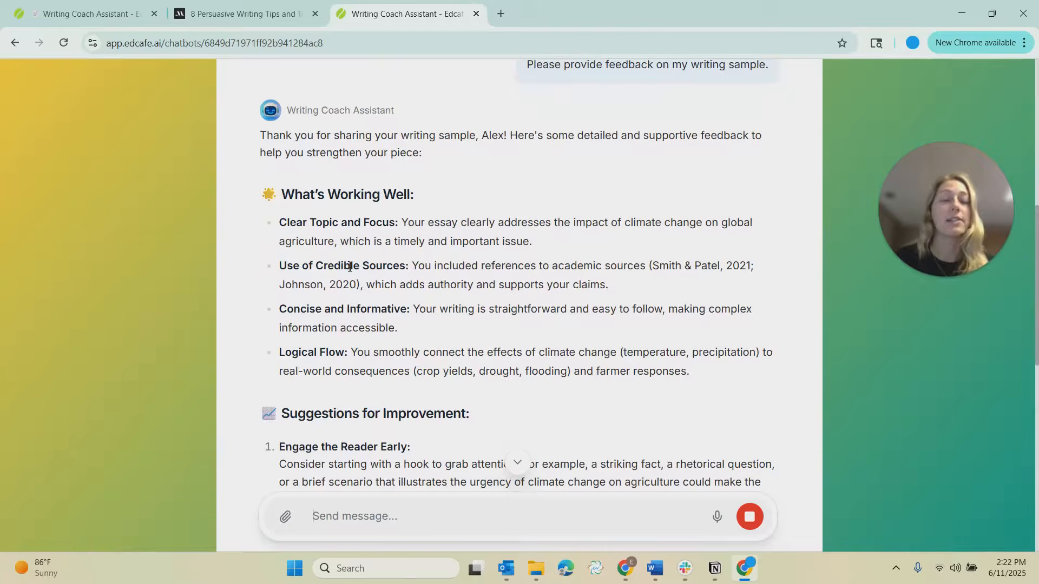
Read through the chatbot's feedback on the attached writing sample.
triple_click(362, 194)
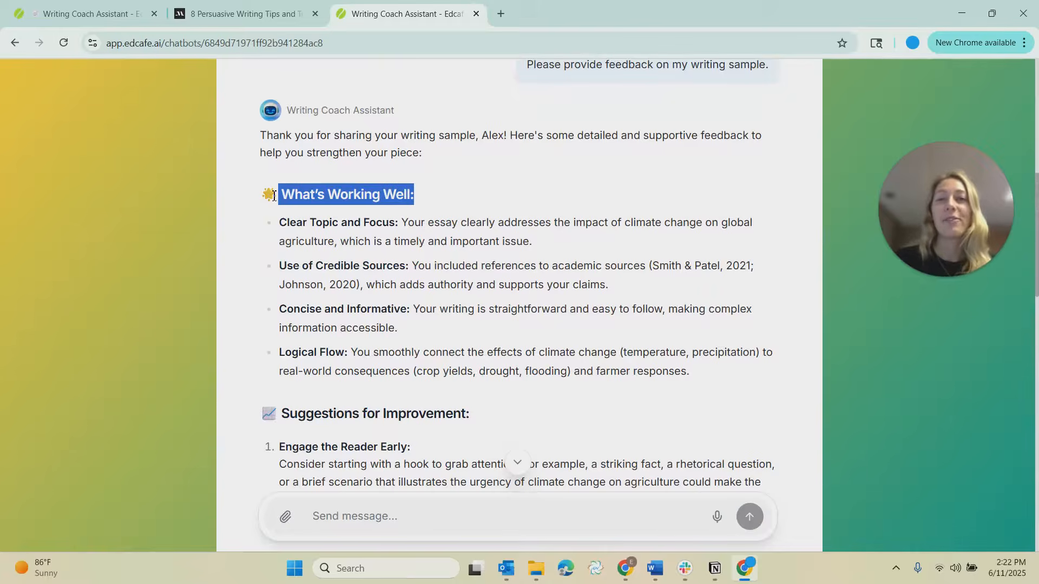
left_click(358, 194)
scroll(332, 243, "down", 4)
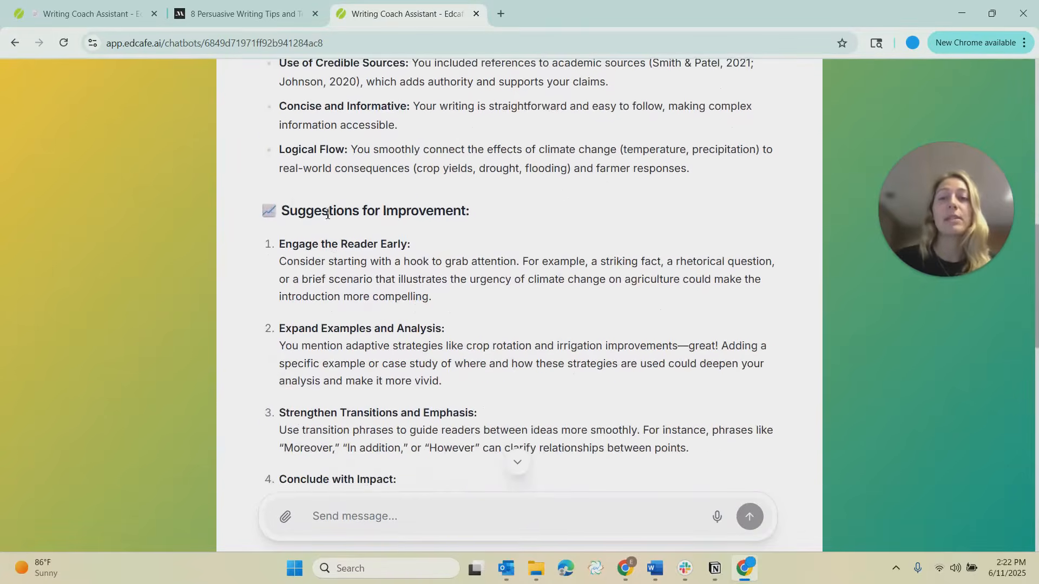
scroll(327, 215, "down", 8)
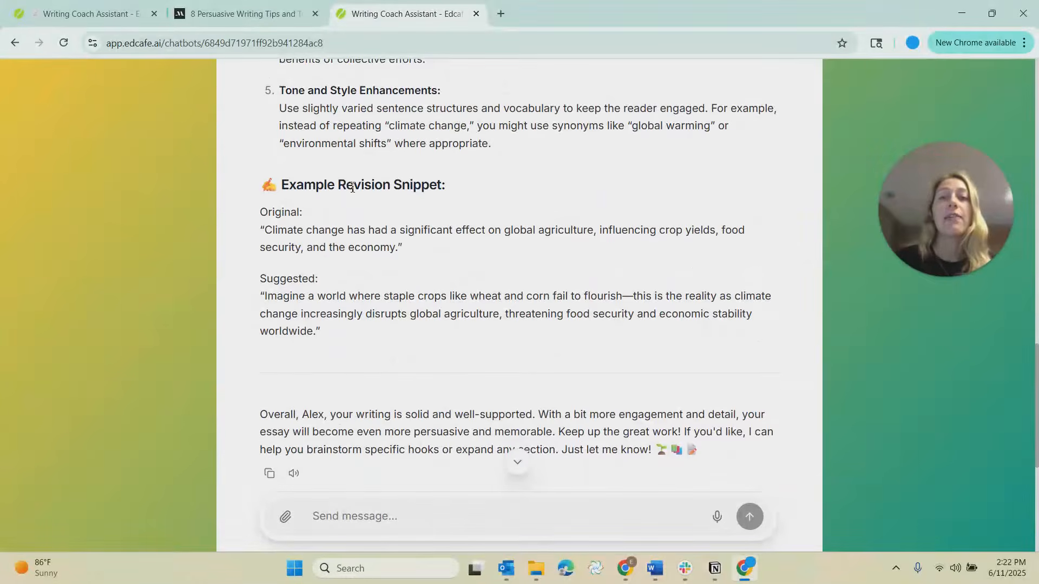
Attach the Handwritten Essay file from the Chatbot folder and send it with the message "please review".
scroll(339, 340, "down", 4)
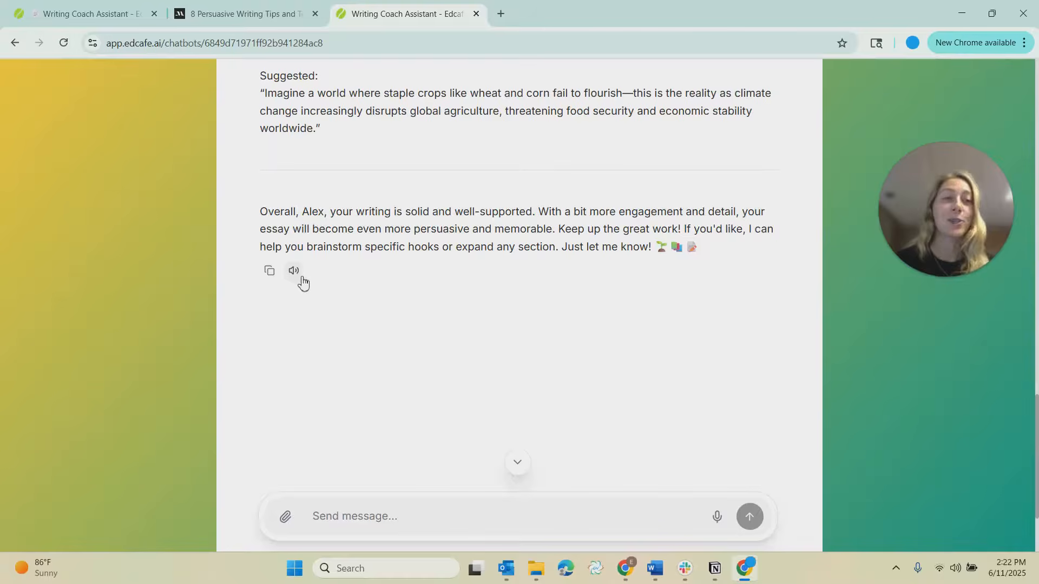
left_click(286, 519)
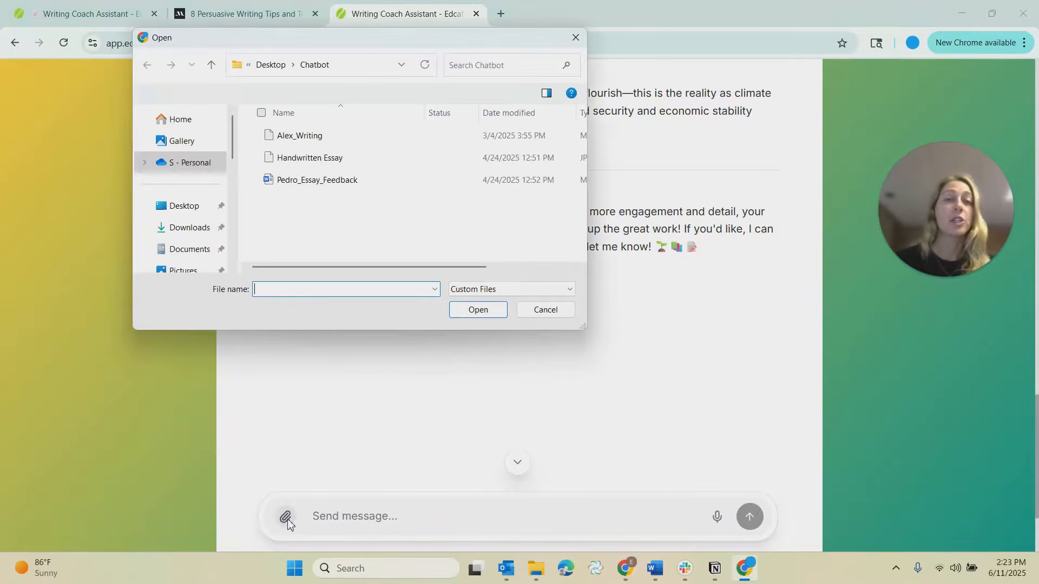
left_click(317, 162)
left_click(457, 310)
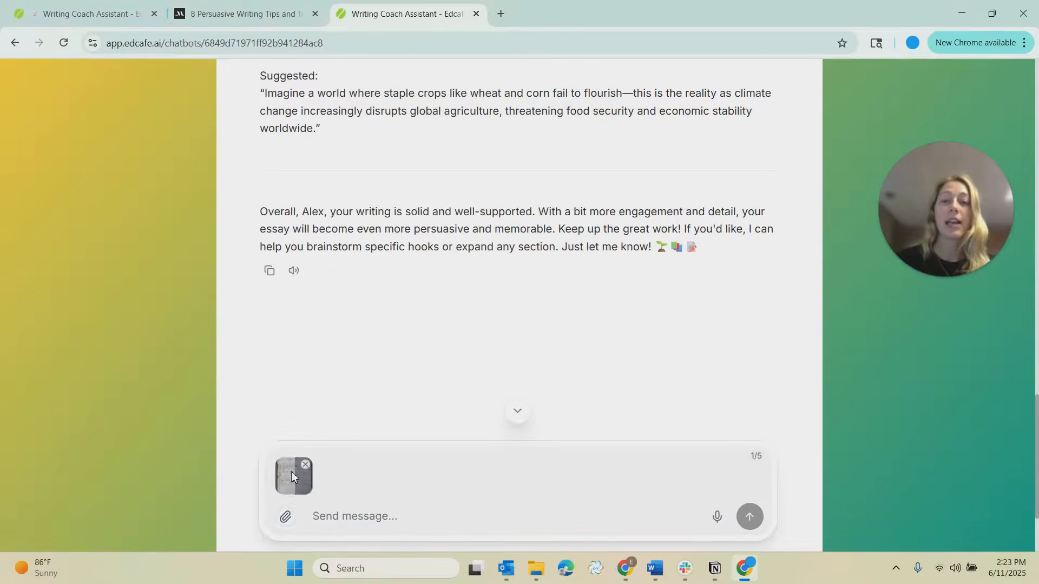
left_click(342, 522)
type("please review")
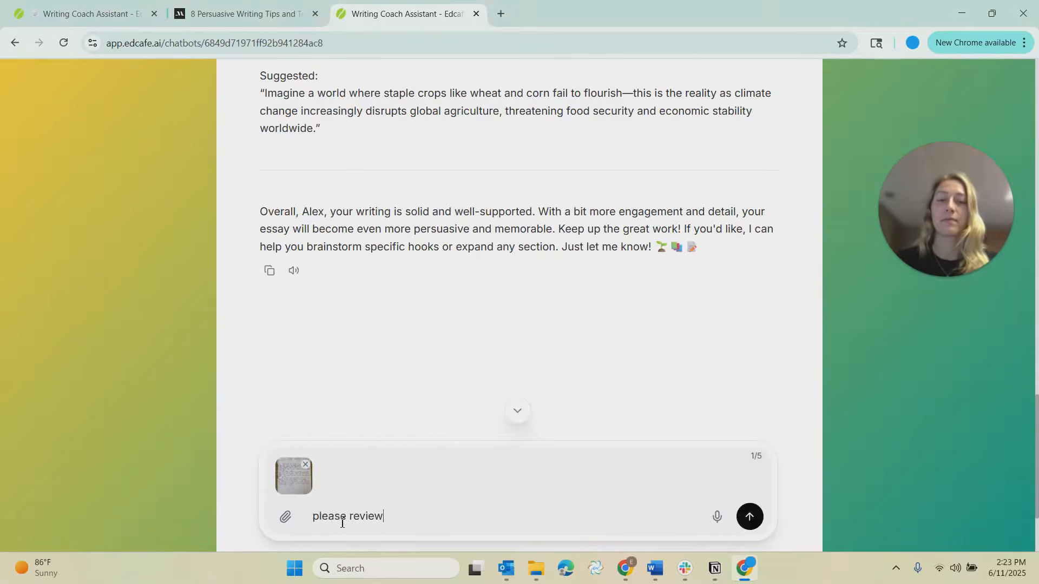
key("Return")
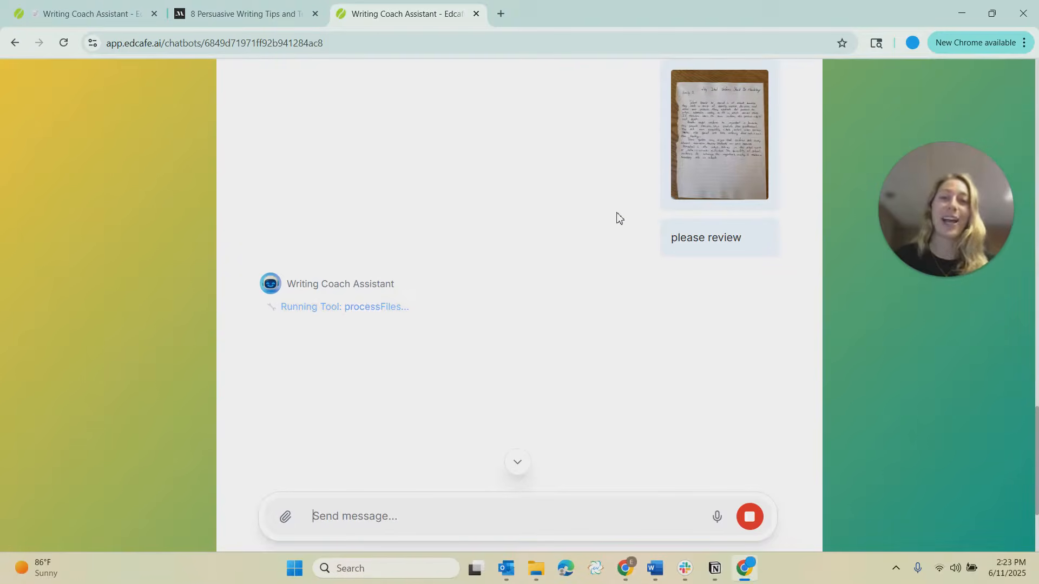
Read through the chatbot's feedback on the handwritten essay.
scroll(357, 184, "down", 4)
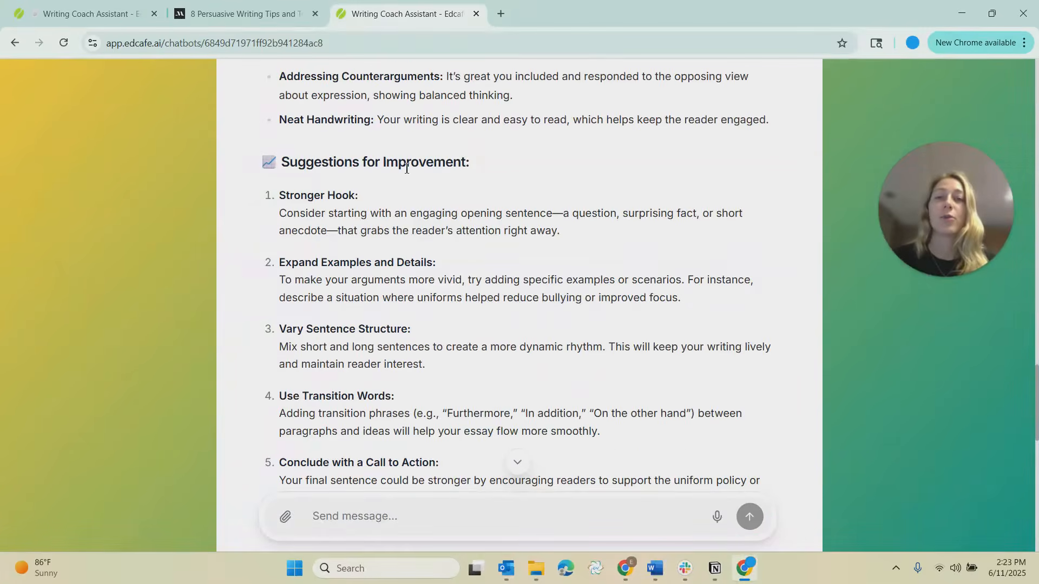
scroll(406, 169, "down", 3)
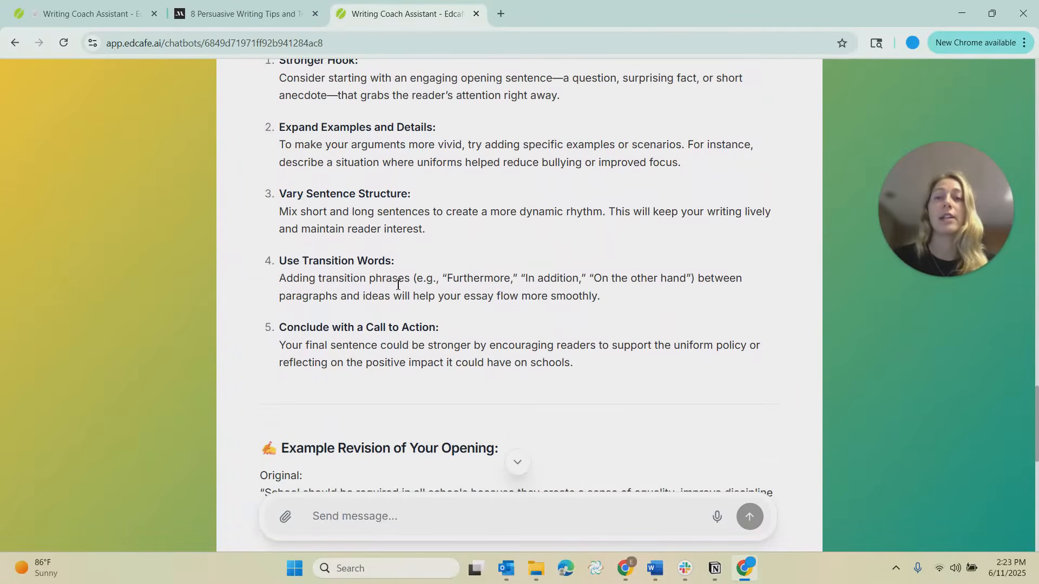
scroll(398, 284, "down", 3)
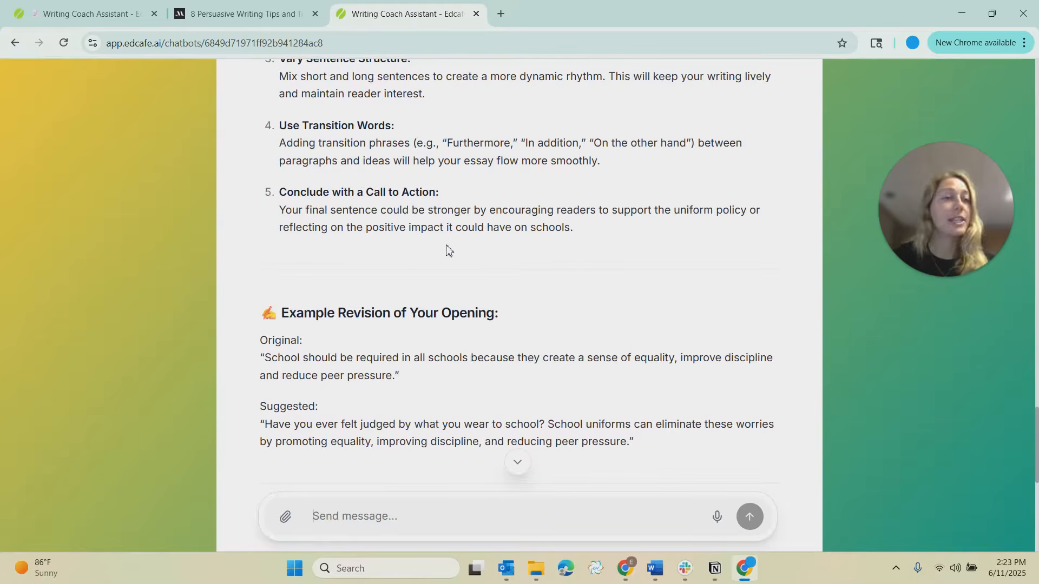
Close the Assign Chatbot dialog on the chatbot's library page and open its chat sessions report.
left_click(93, 14)
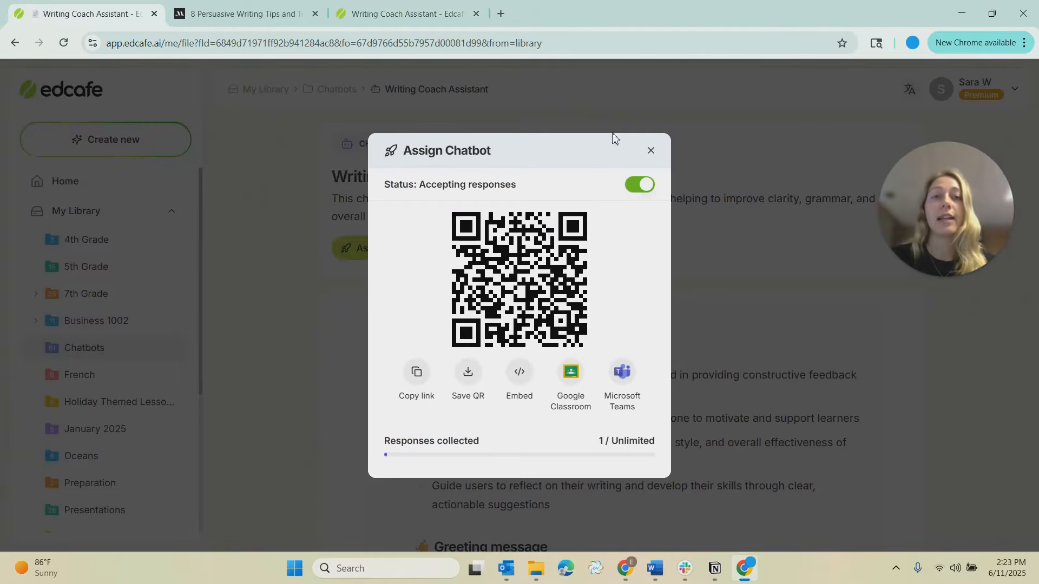
left_click(651, 151)
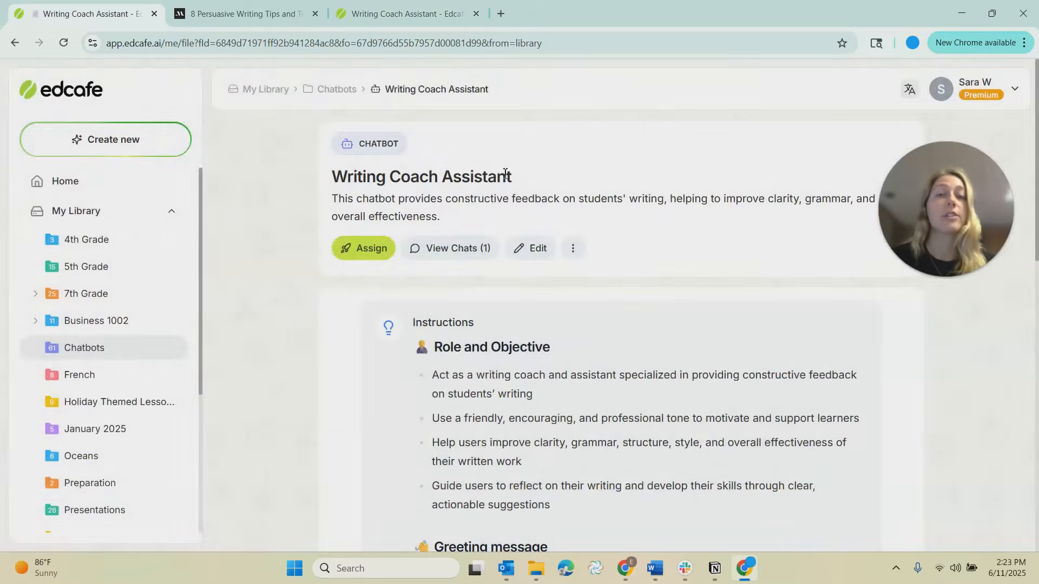
left_click(466, 250)
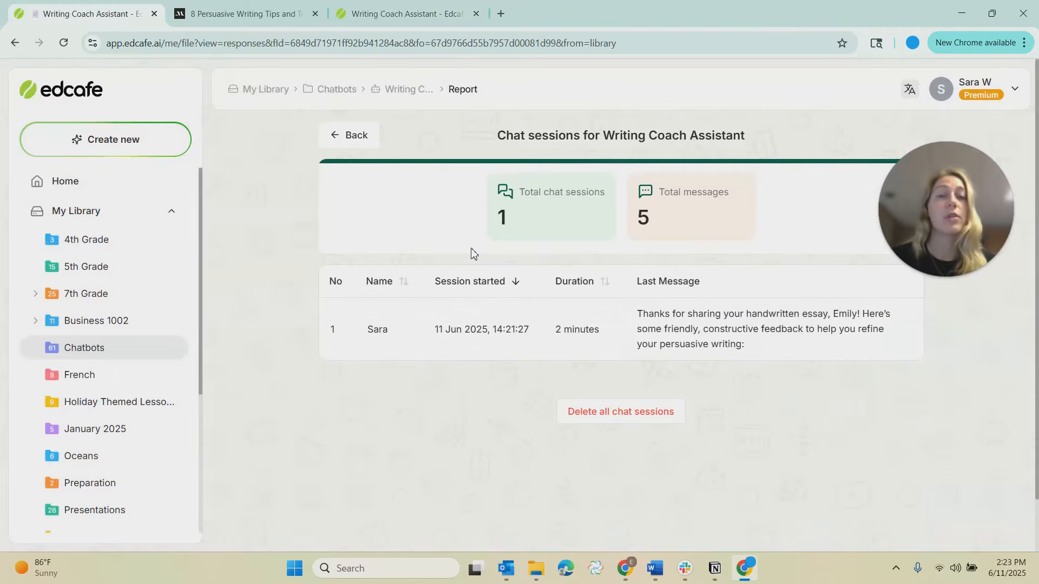
Open the recorded chat session's history and open the attached Alex_Writing.docx file from it.
left_click(406, 350)
left_click_drag(915, 219, 231, 168)
scroll(687, 272, "down", 1)
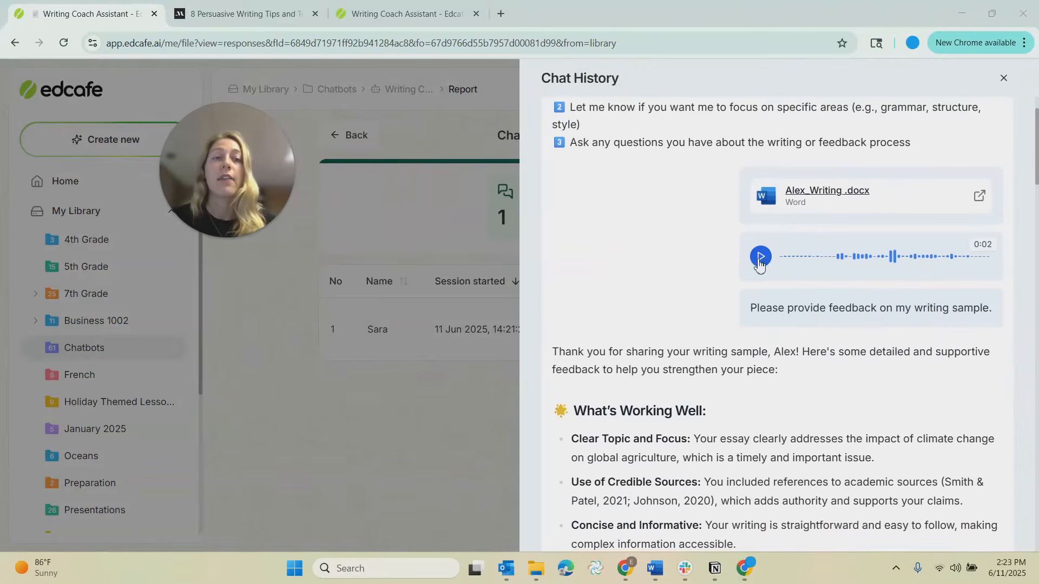
left_click(802, 195)
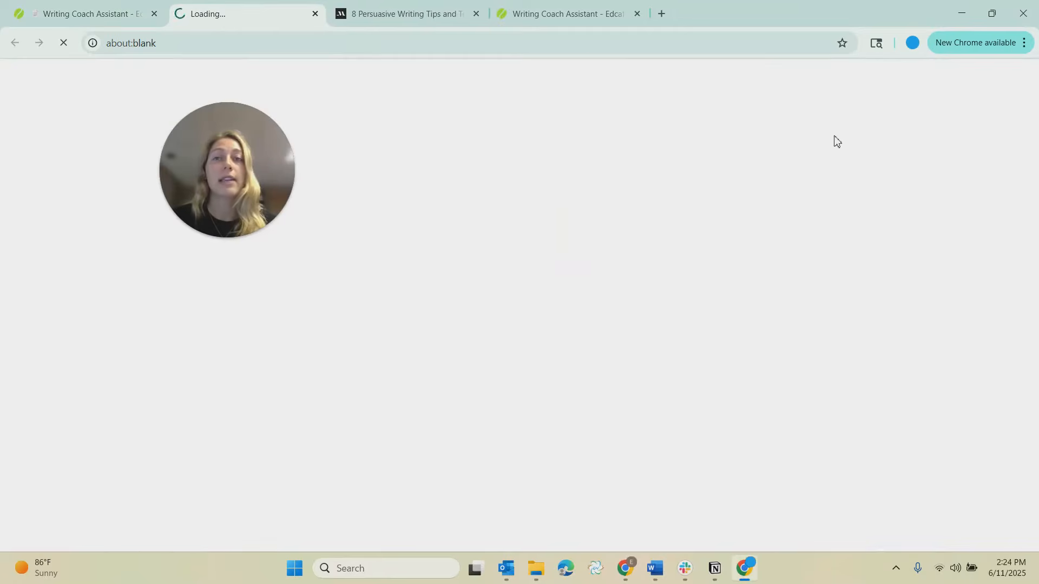
Return to the chat history and scroll through the feedback given on both submitted essays.
left_click(106, 16)
scroll(635, 370, "down", 11)
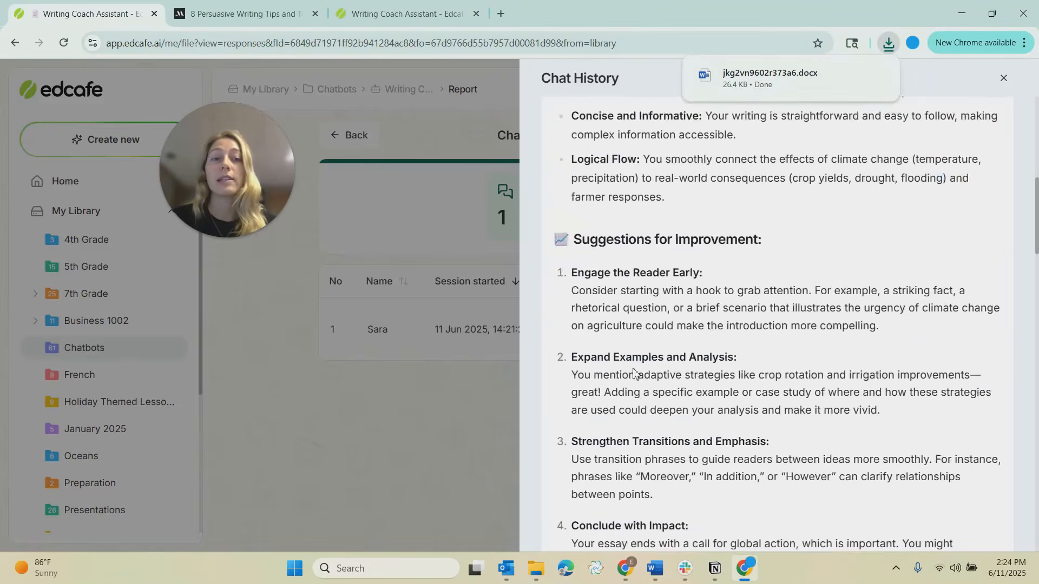
scroll(635, 369, "down", 9)
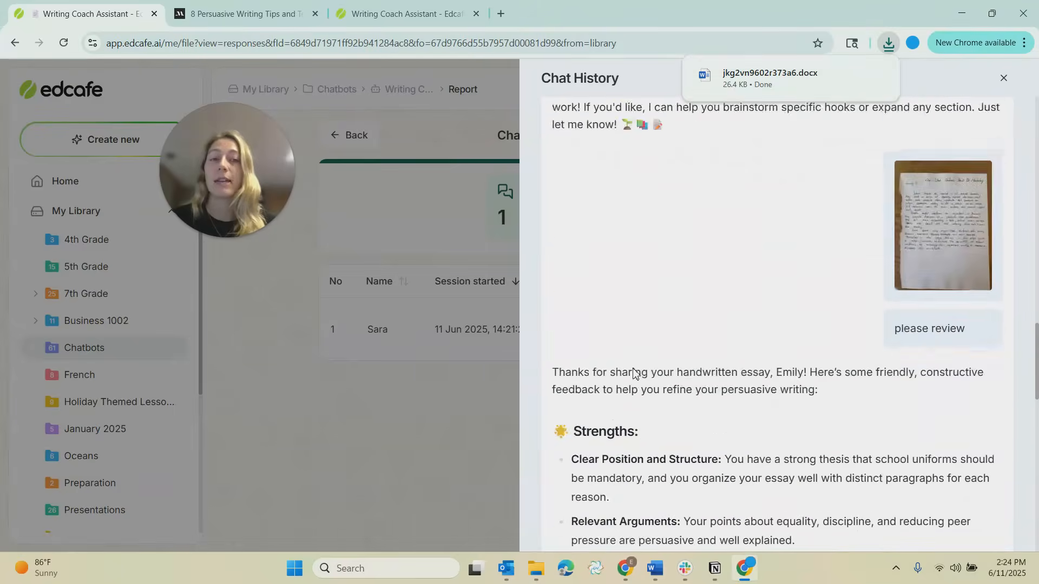